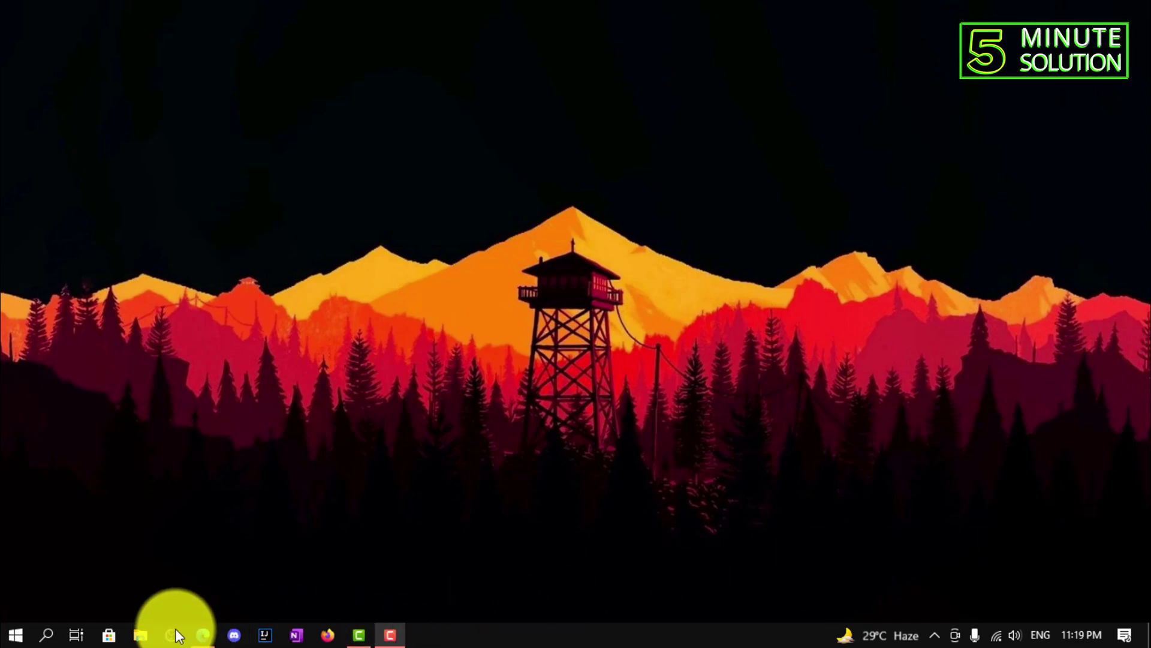
- Search Google for 'postgreSQL' in Edge and open the postgresql.org downloads result
left_click(200, 635)
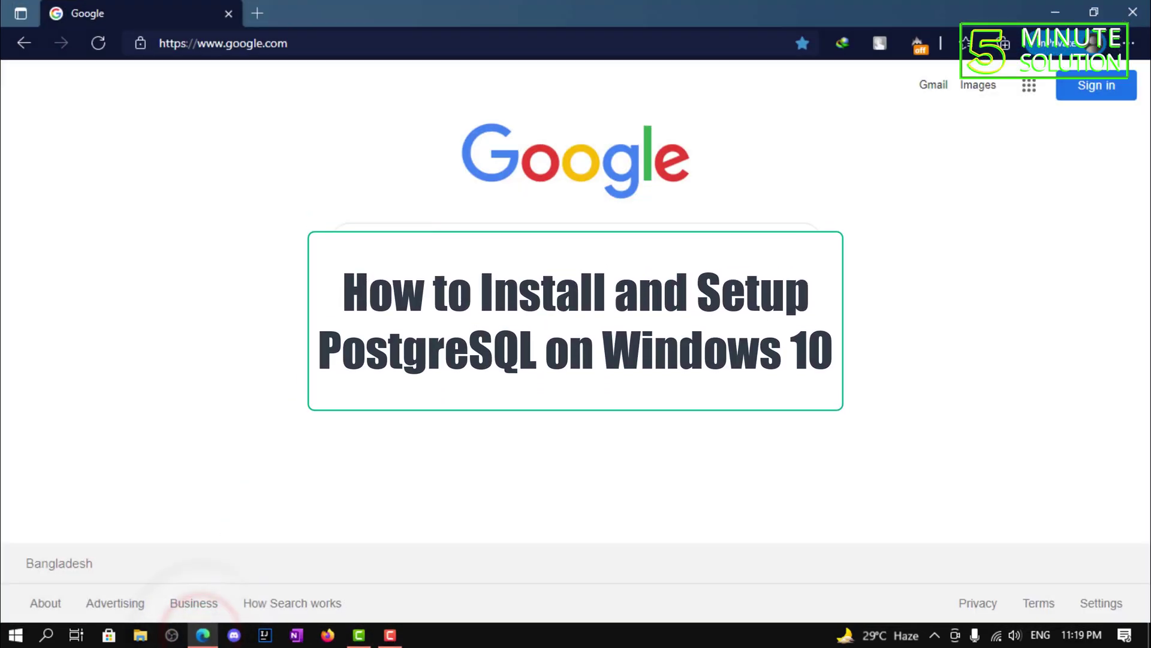
left_click(461, 231)
type("postgr")
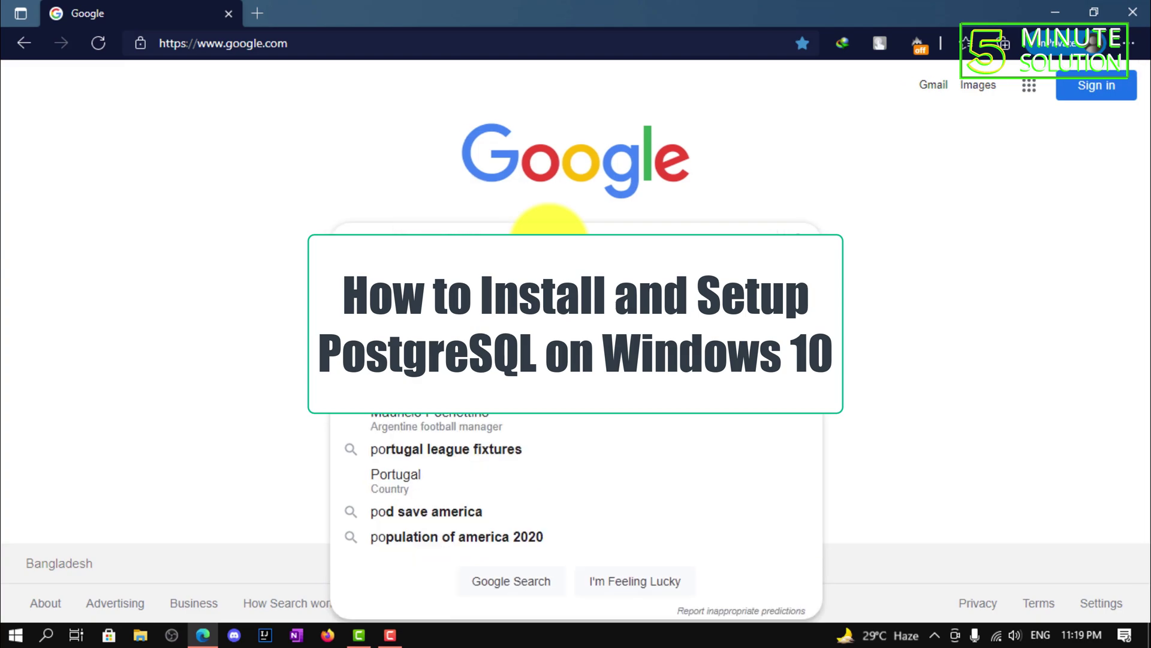
type("eSQL")
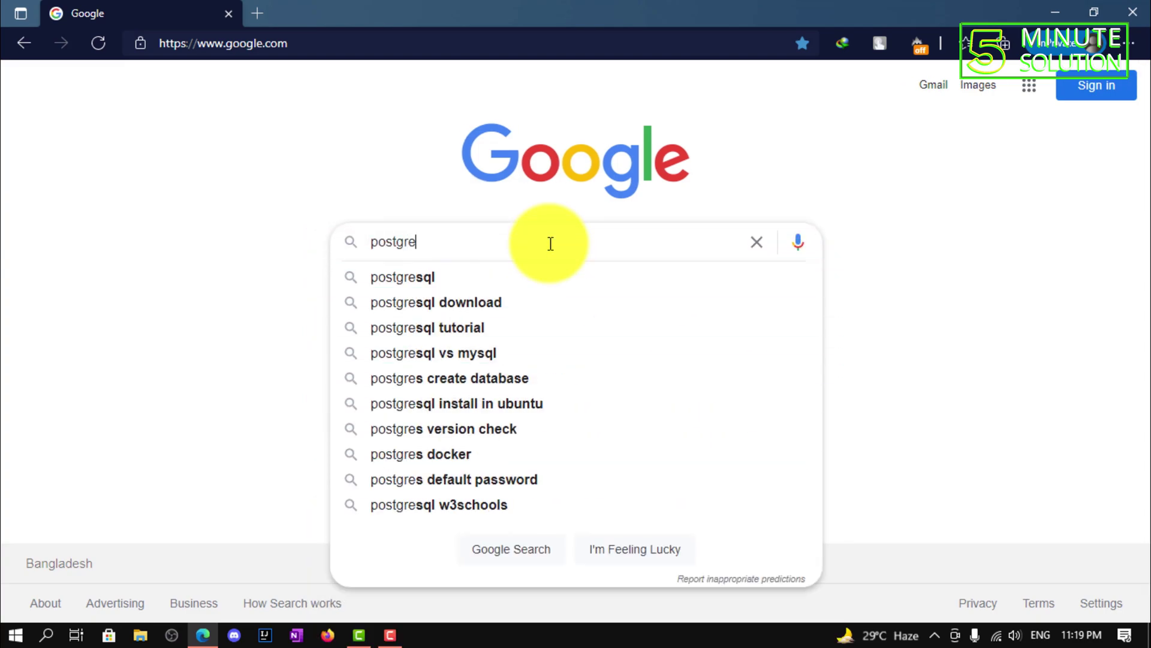
key("Return")
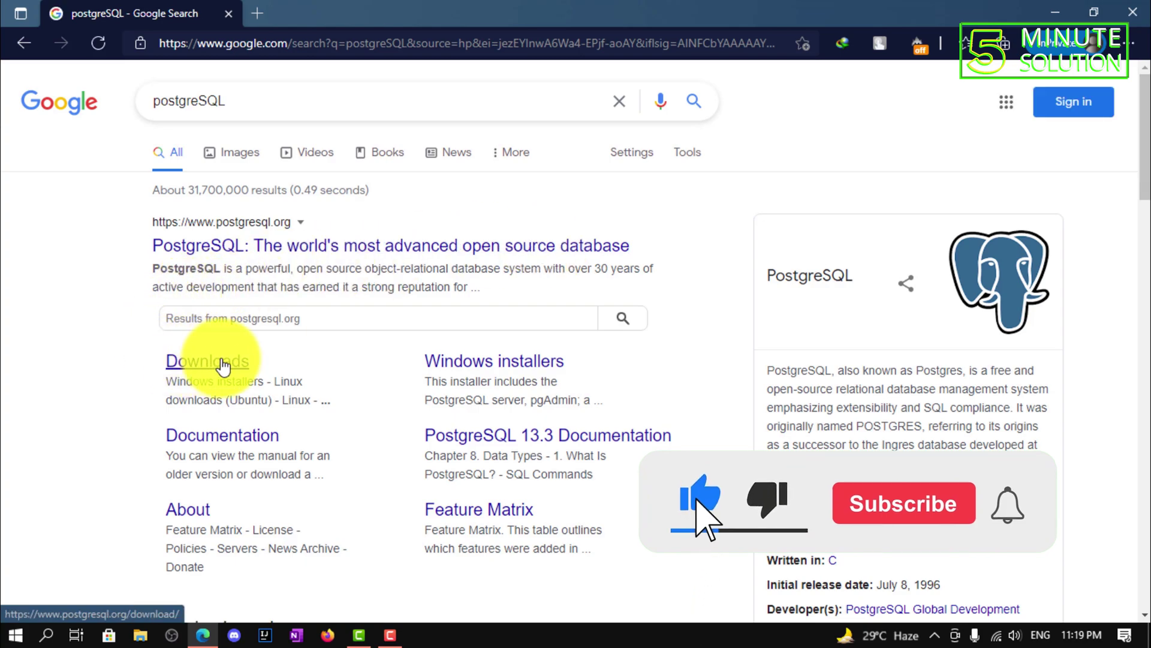
left_click(220, 364)
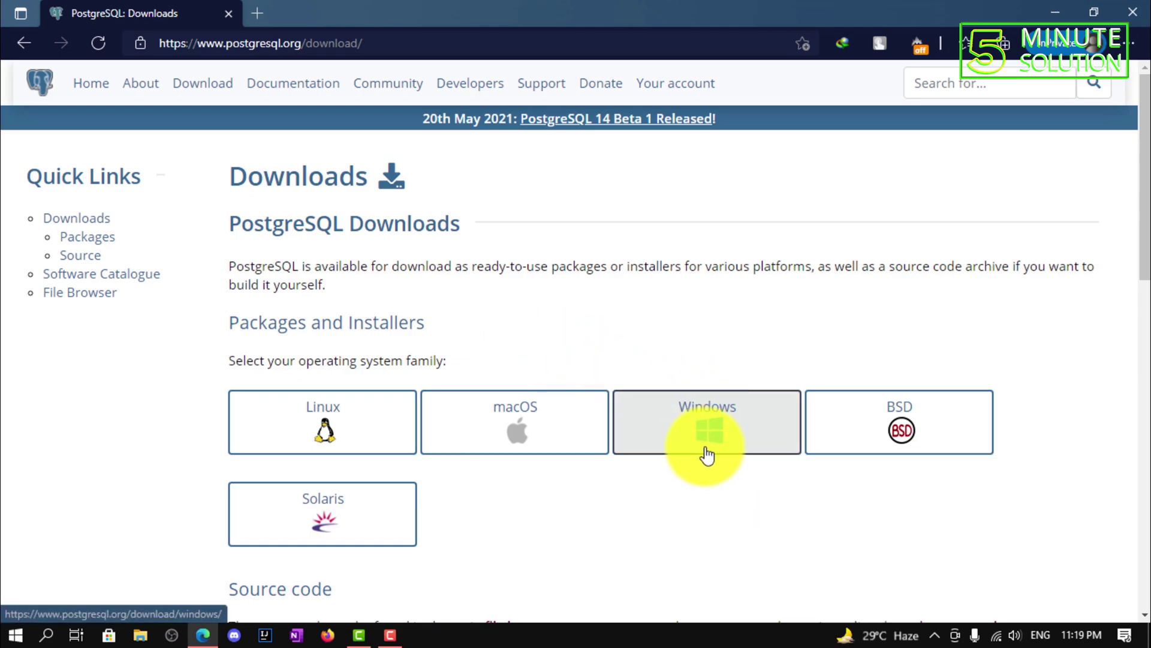
- Choose Windows under Packages and Installers to reach the Windows installers page
left_click(708, 454)
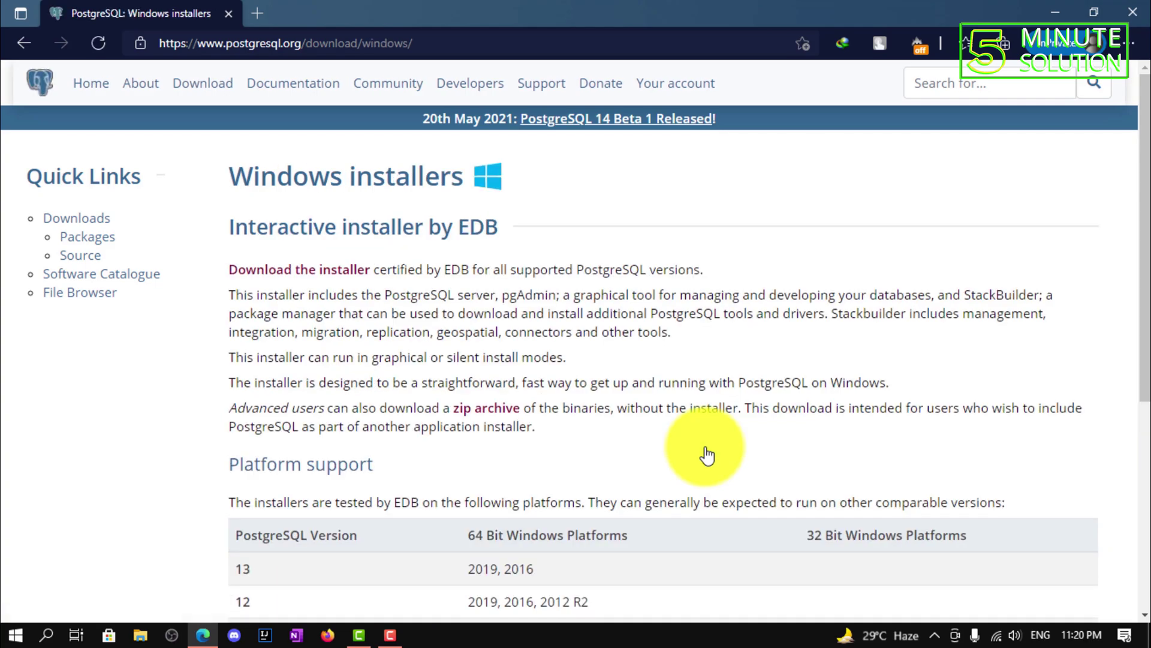
left_click_drag(221, 269, 372, 268)
left_click(221, 311)
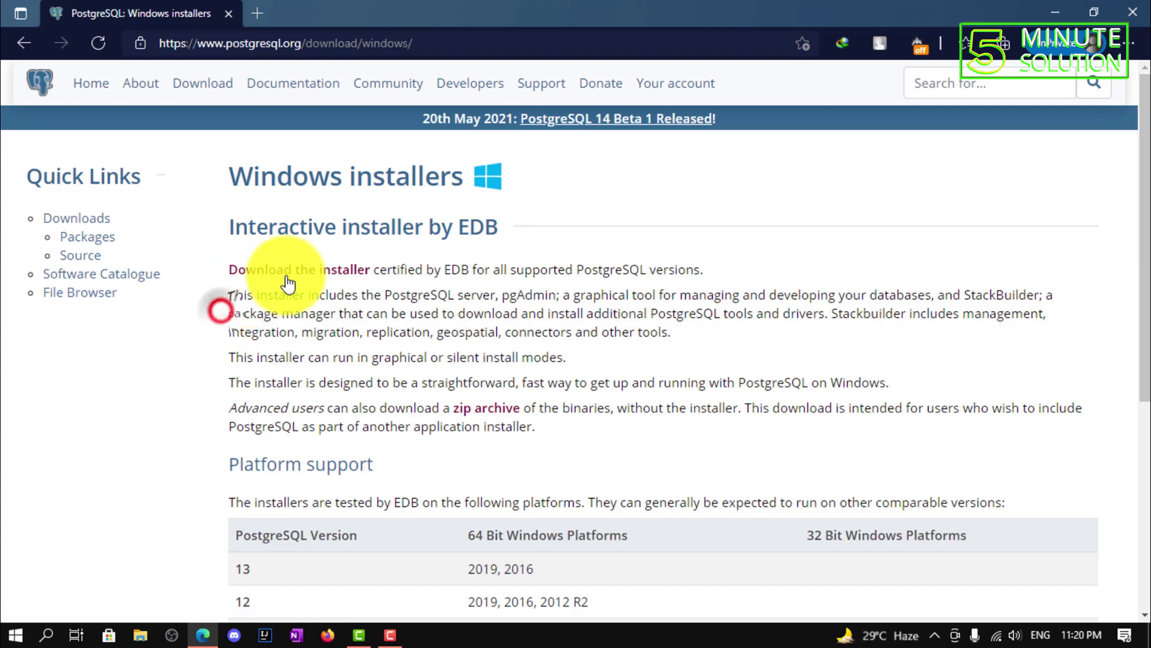
- On the EDB download page, download the PostgreSQL 13.3 installer for Windows x86-64
left_click(298, 270)
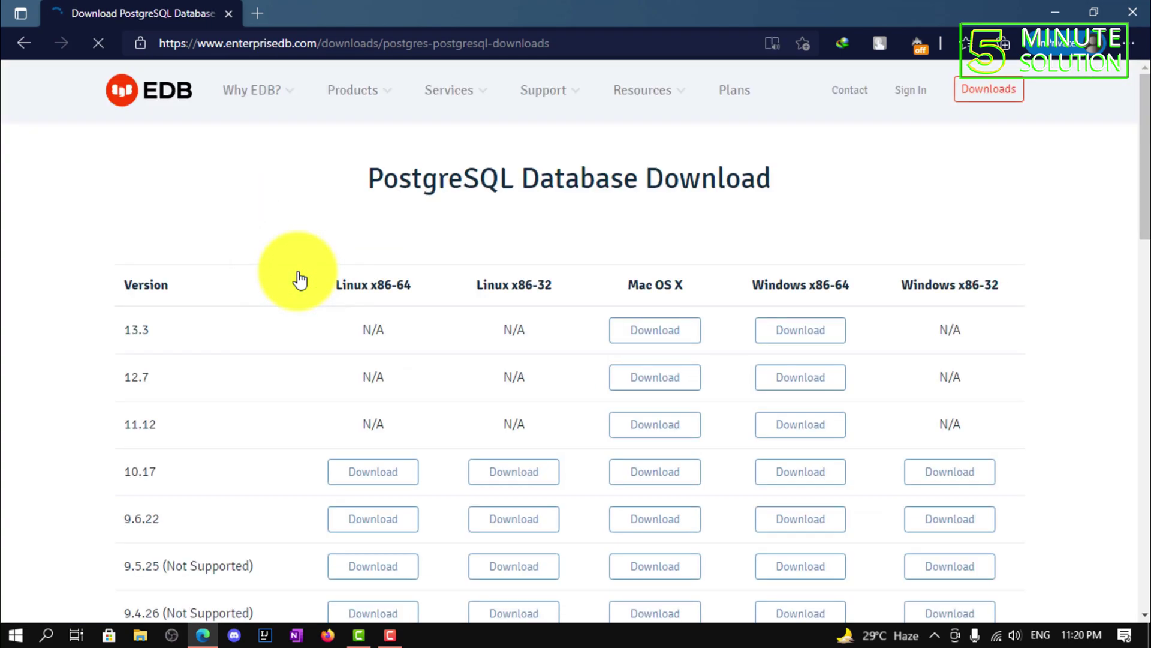
left_click_drag(743, 286, 856, 286)
left_click(865, 285)
left_click_drag(127, 331, 192, 328)
left_click(192, 326)
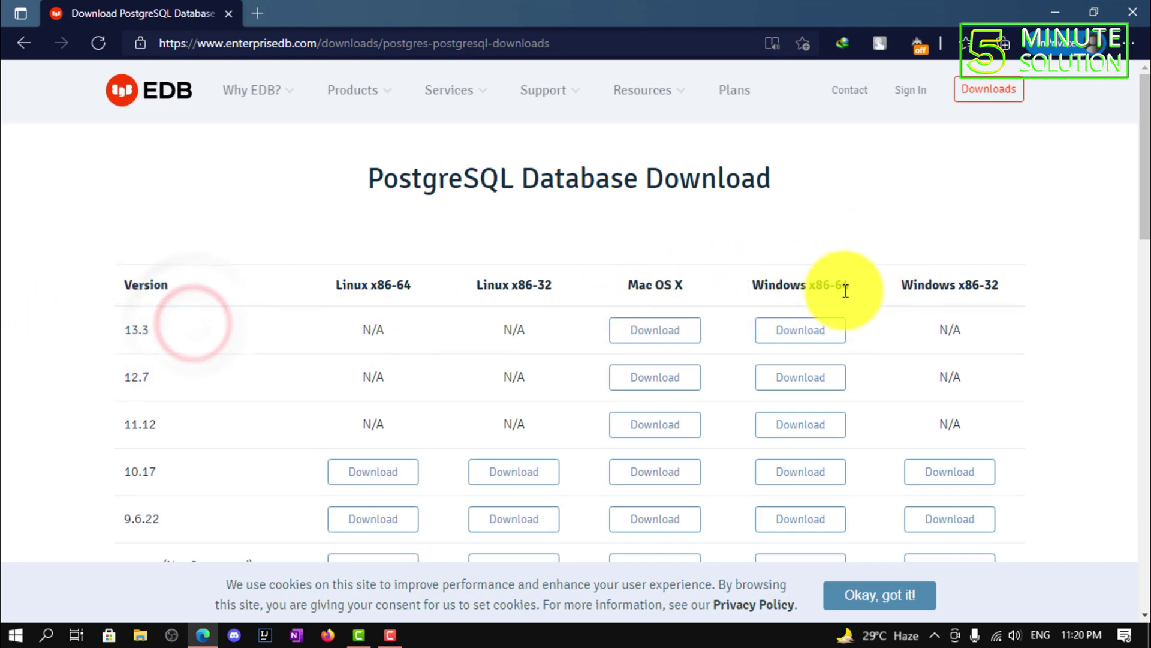
left_click(808, 347)
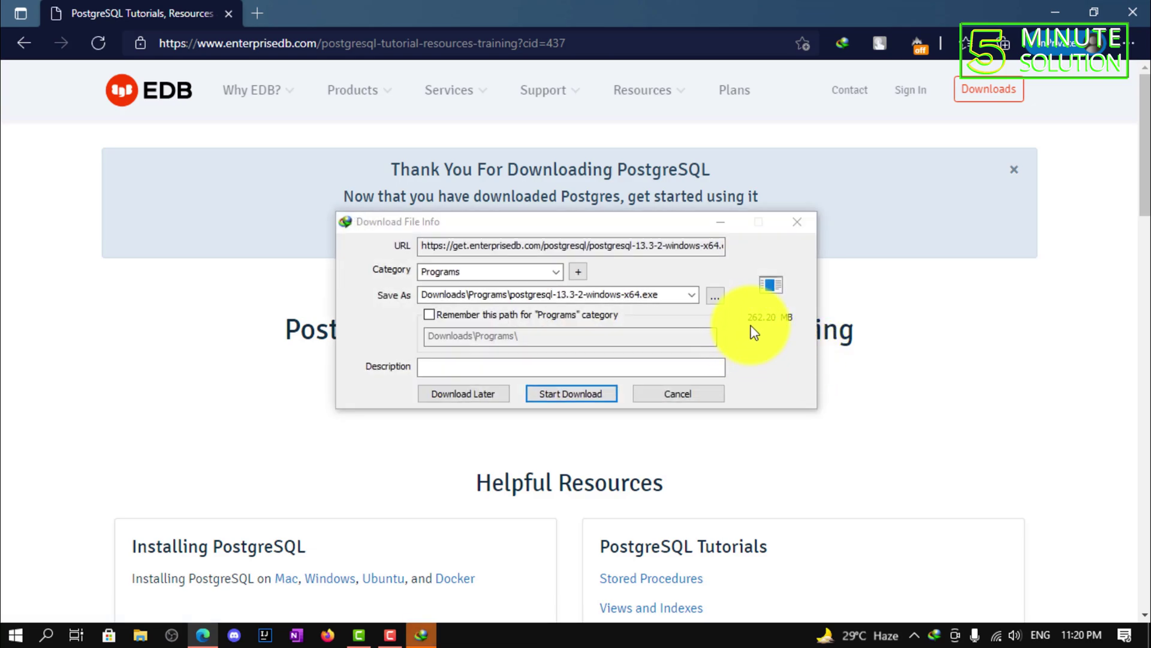
- Download postgresql-13.3-2-windows-x64.exe (262.20 MB) to Downloads\Programs and close the completion notice
left_click(574, 397)
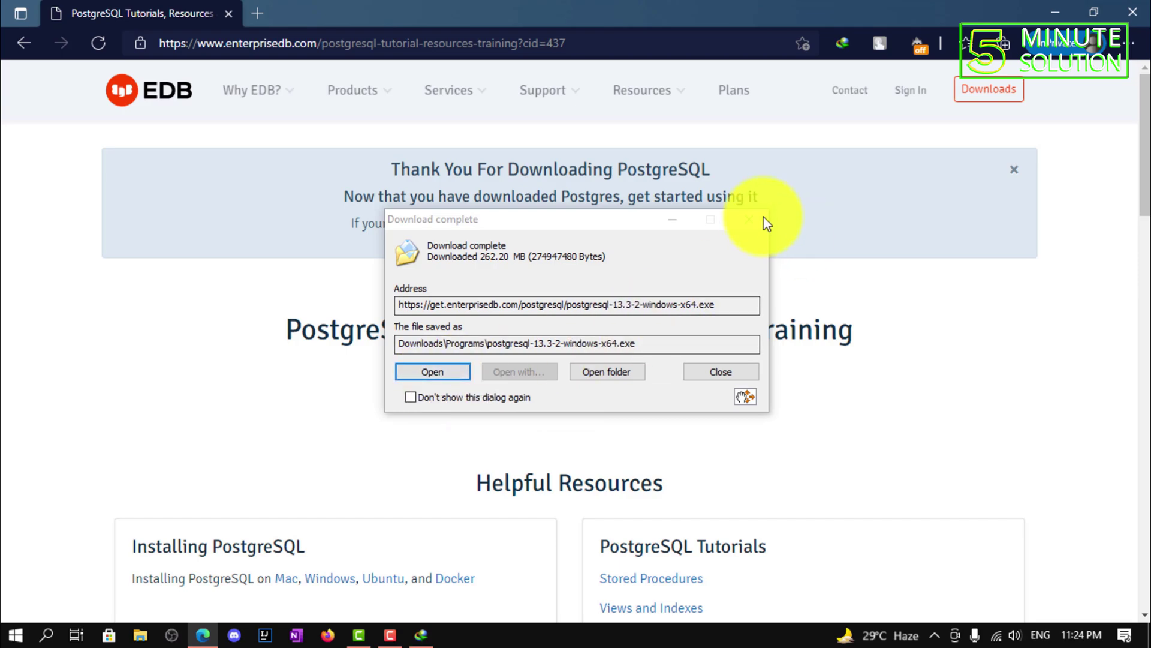
left_click(748, 219)
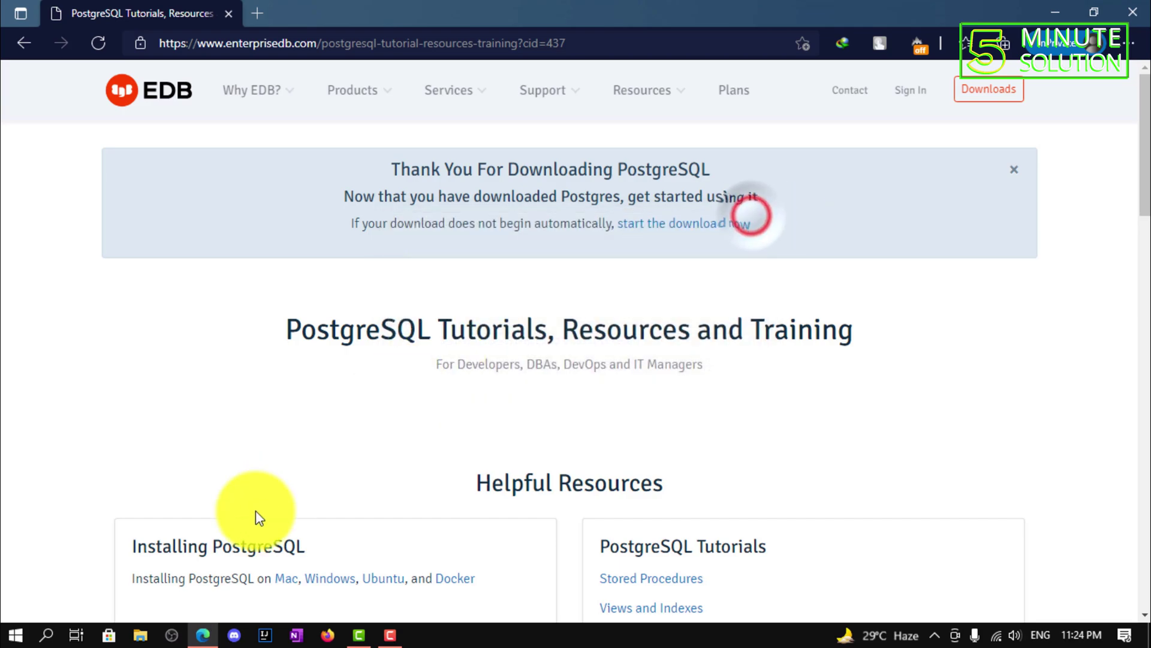
- Run postgresql-13.3-2-windows-x64.exe from Downloads\Programs and minimize Explorer and Edge
left_click(142, 635)
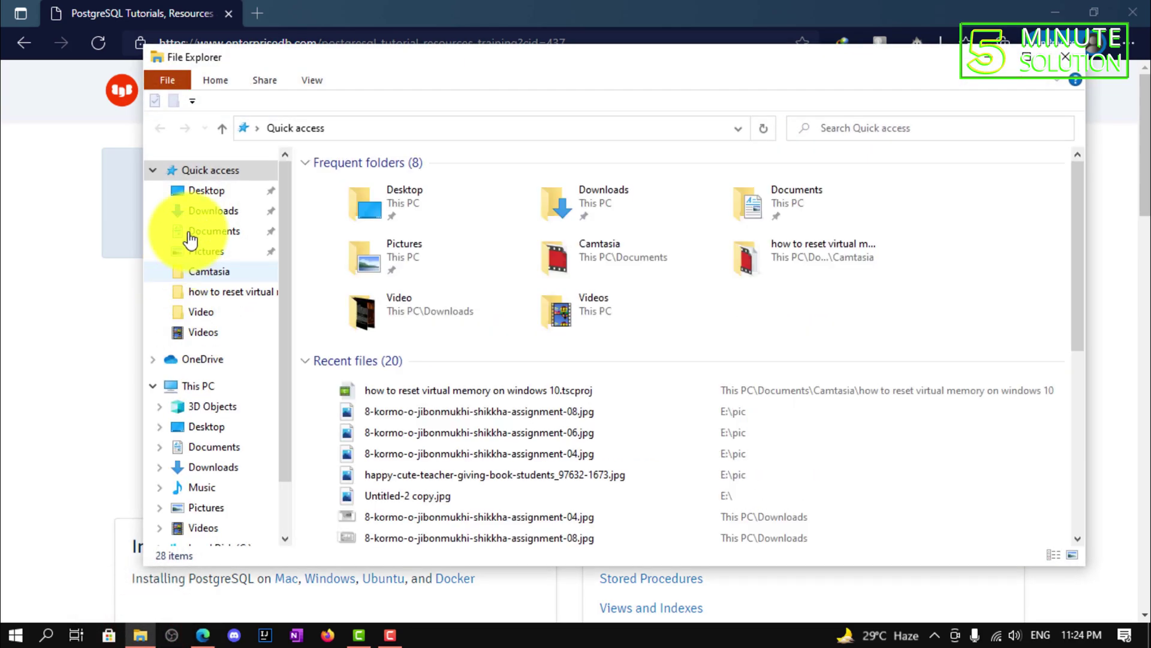
left_click(208, 210)
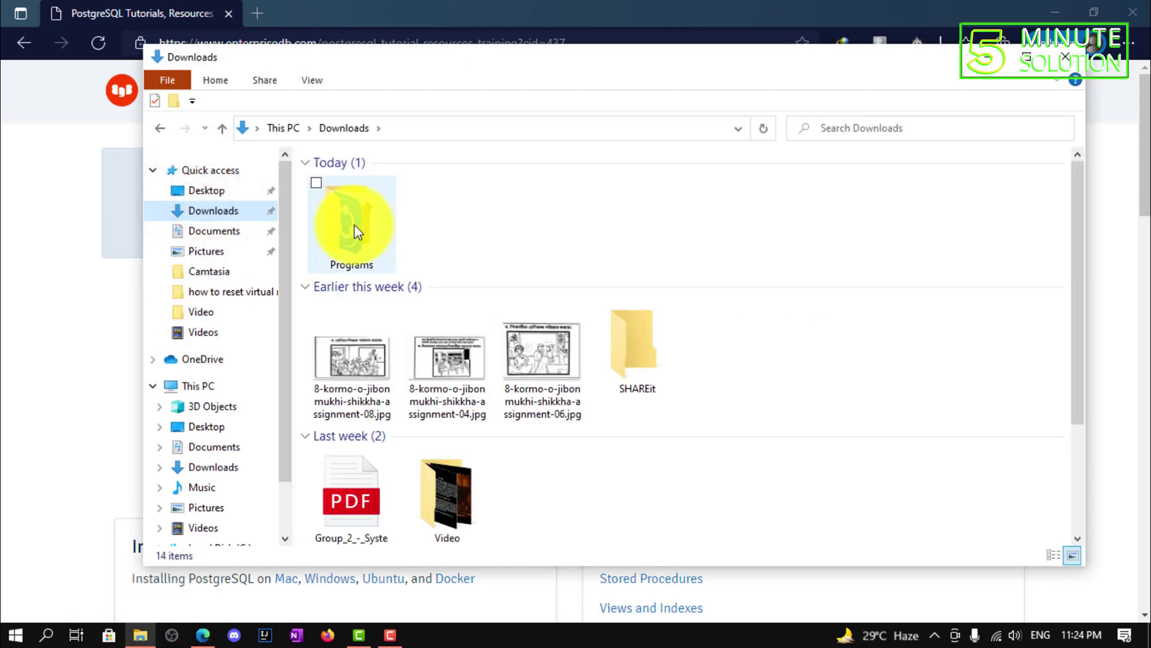
double_click(356, 231)
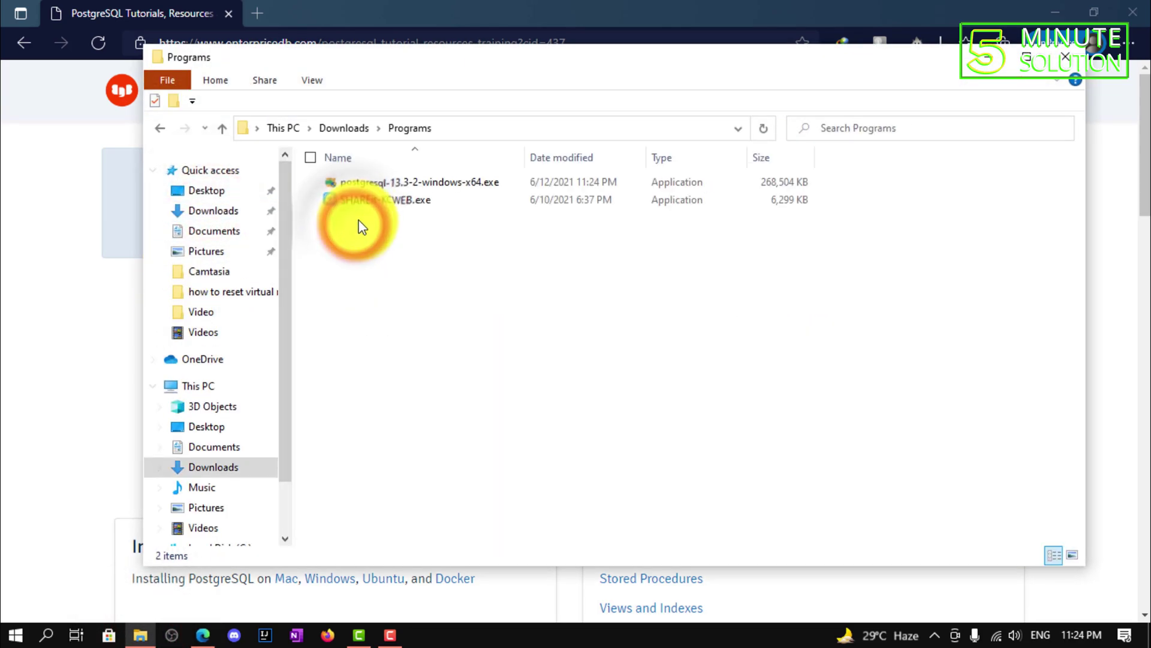
left_click(366, 202)
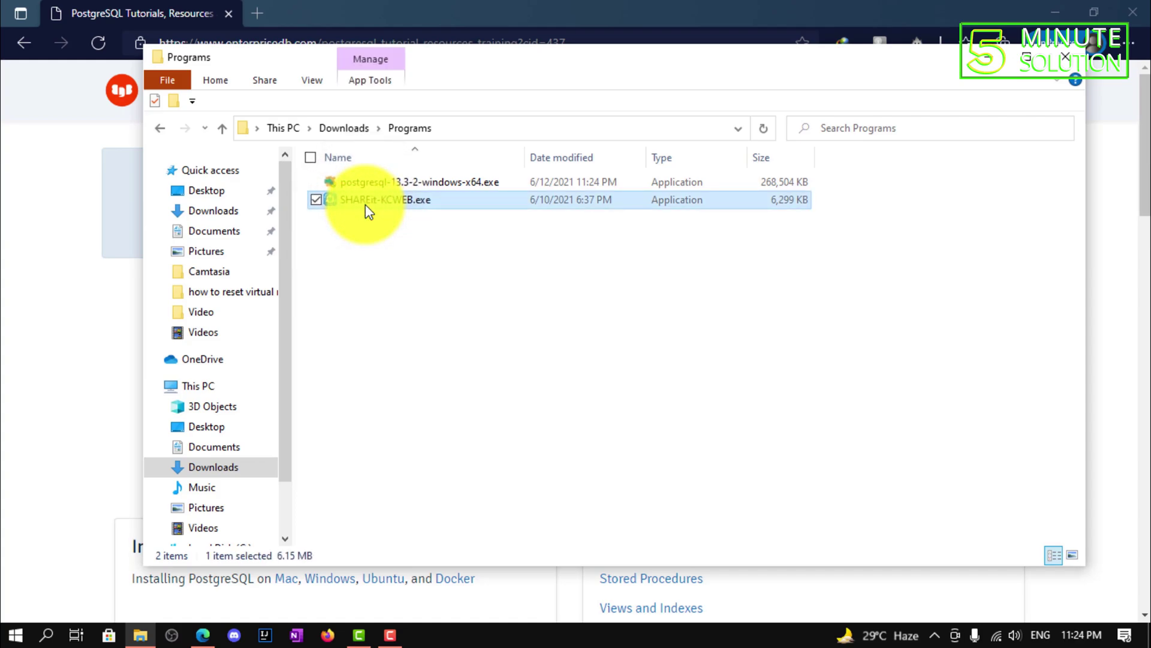
double_click(369, 177)
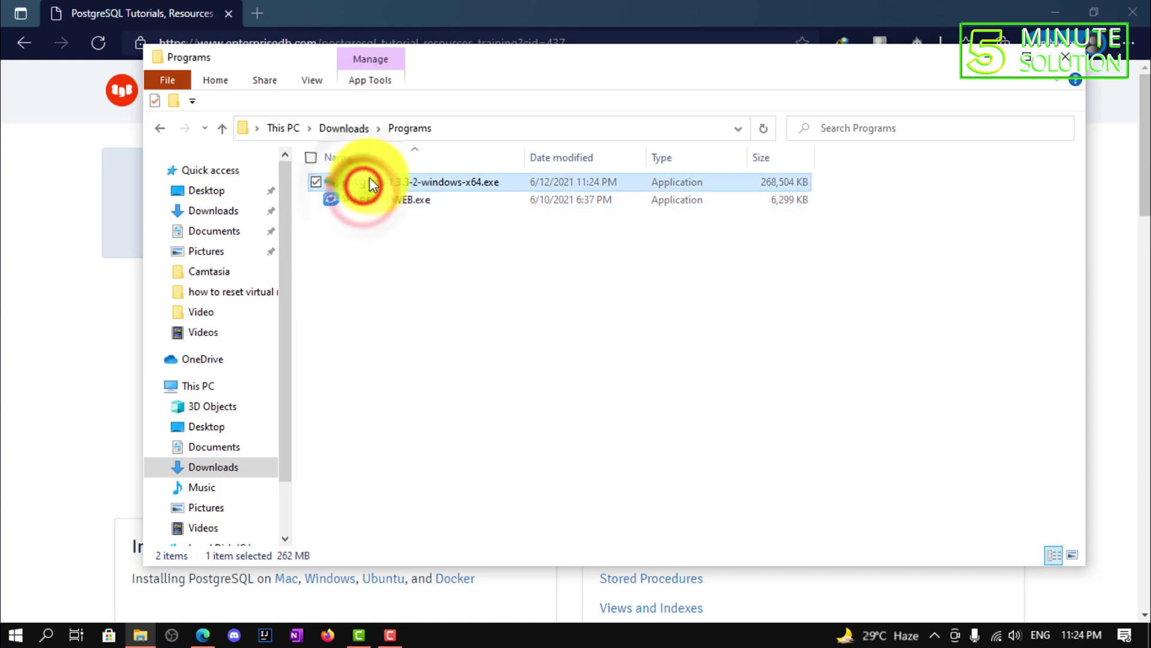
right_click(369, 176)
left_click(380, 187)
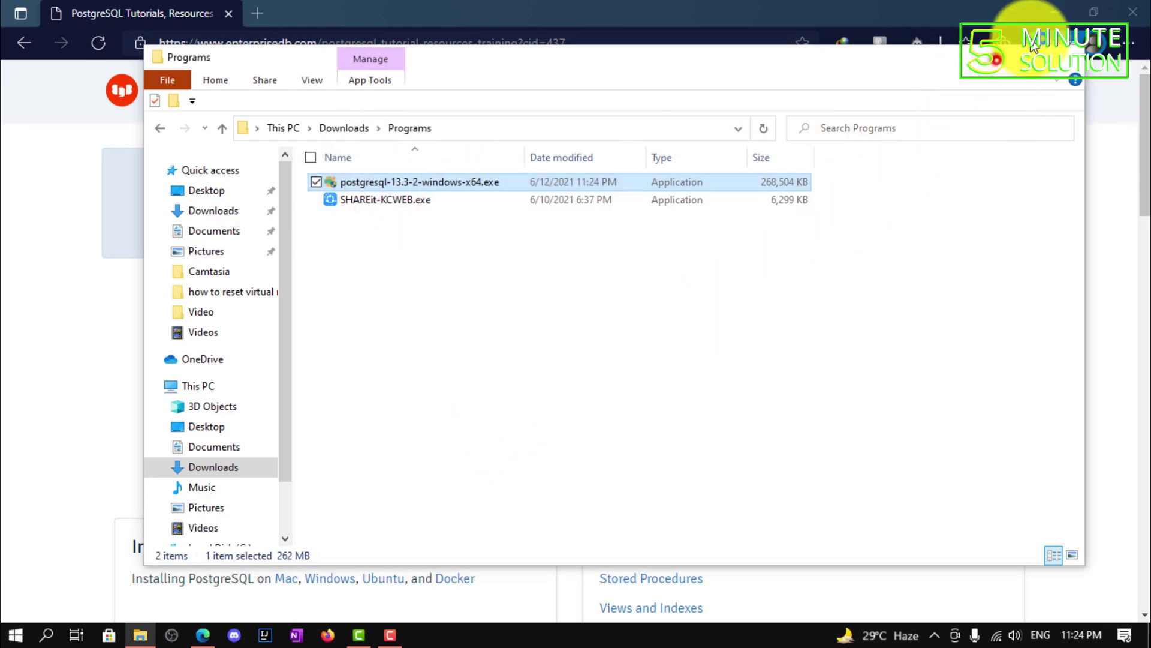
left_click(998, 57)
left_click(1057, 14)
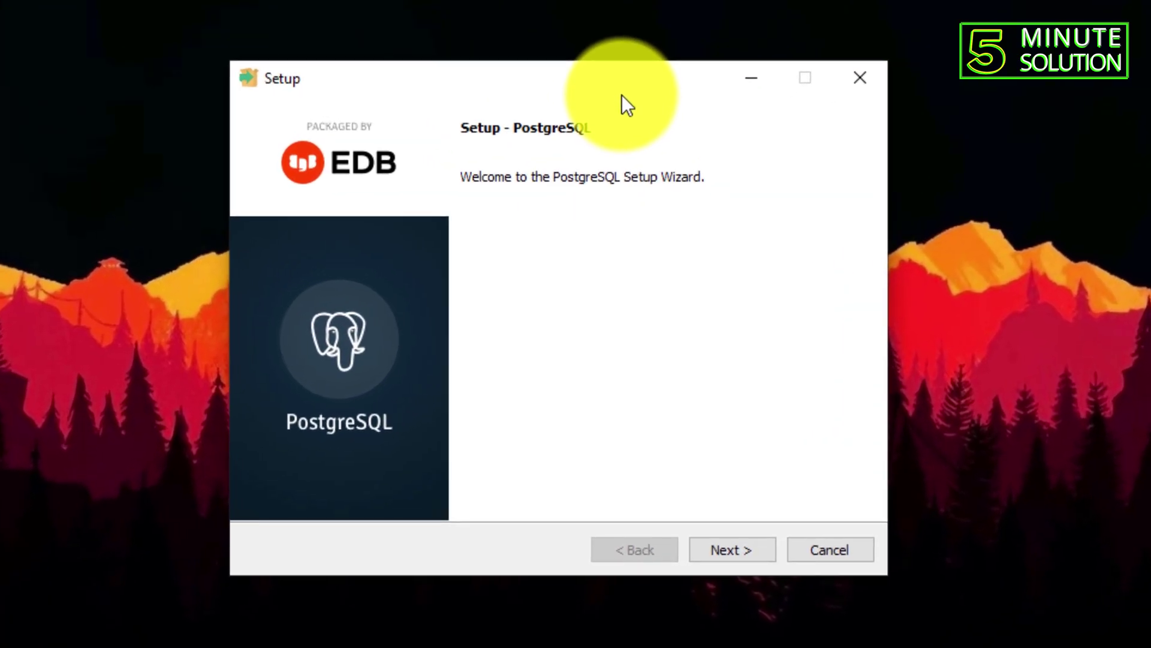
- Pass the welcome page and keep the default installation directory
key("Return")
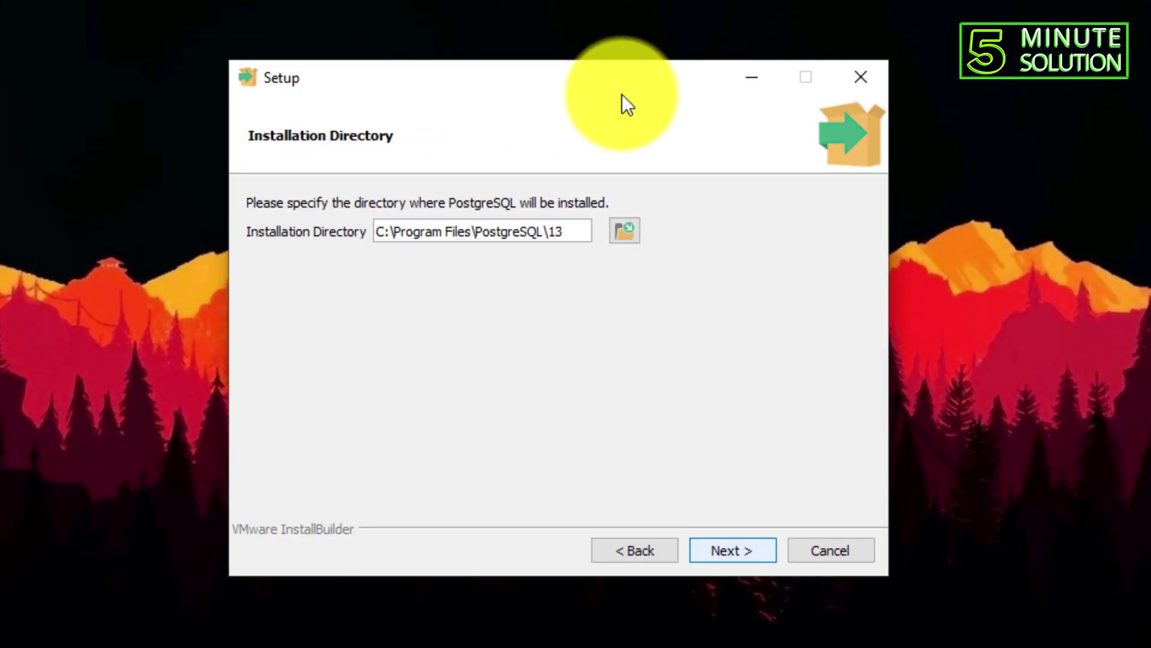
key("shift+Left")
key("shift+Left")
key("shift+Left")
key("shift+Left")
key("shift+Left")
key("shift+Left")
key("shift+Left")
key("shift+Left")
key("shift+Left")
key("shift+Left")
key("shift+Left")
key("shift+Left")
key("shift+Left")
key("shift+Left")
key("shift+Left")
key("shift+Left")
key("shift+Left")
key("shift+Left")
key("shift+Left")
key("shift+Left")
key("Right")
key("shift+Left")
key("shift+Left")
key("shift+Left")
key("shift+Left")
key("shift+Left")
key("shift+Left")
key("shift+Left")
key("shift+Left")
key("shift+Left")
key("shift+Left")
key("shift+Left")
key("shift+Left")
key("shift+Left")
key("shift+Left")
key("shift+Left")
key("shift+Left")
key("shift+Left")
key("shift+Left")
key("shift+Left")
key("shift+Left")
key("shift+Left")
key("shift+Left")
key("shift+Left")
key("shift+Left")
key("shift+Left")
key("shift+Left")
key("shift+Left")
key("shift+Left")
key("shift+Left")
key("Tab")
key("Tab")
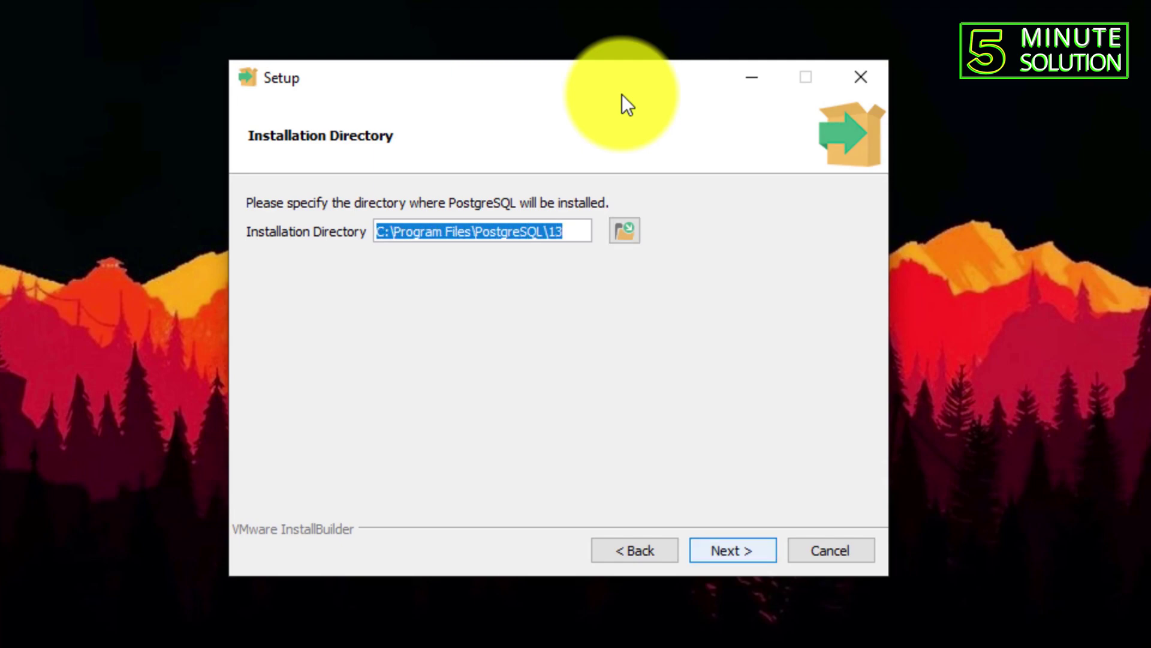
key("Return")
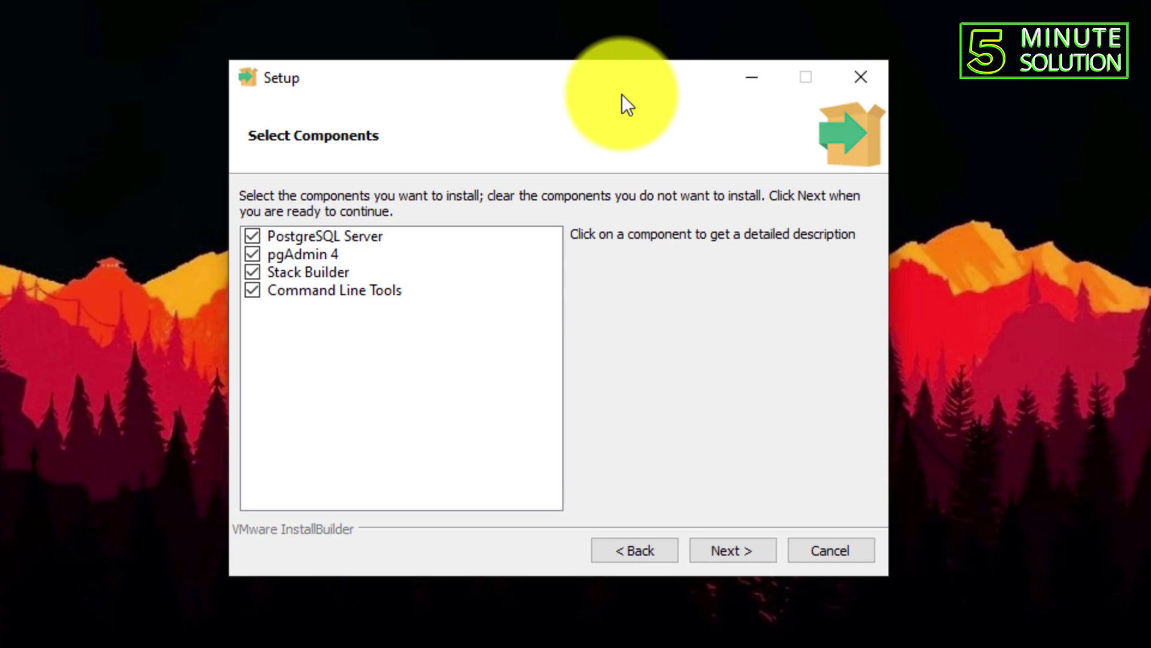
- Keep all four components and the default data directory C:\Program Files\PostgreSQL\13\data
key("Tab")
key("Return")
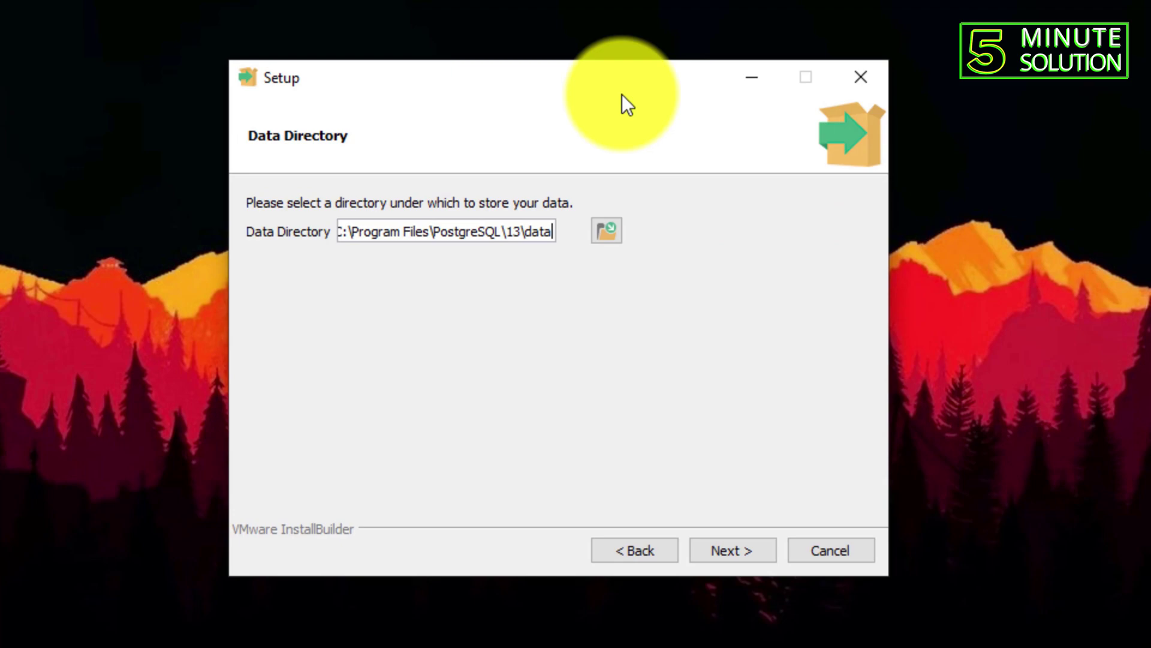
key("Tab")
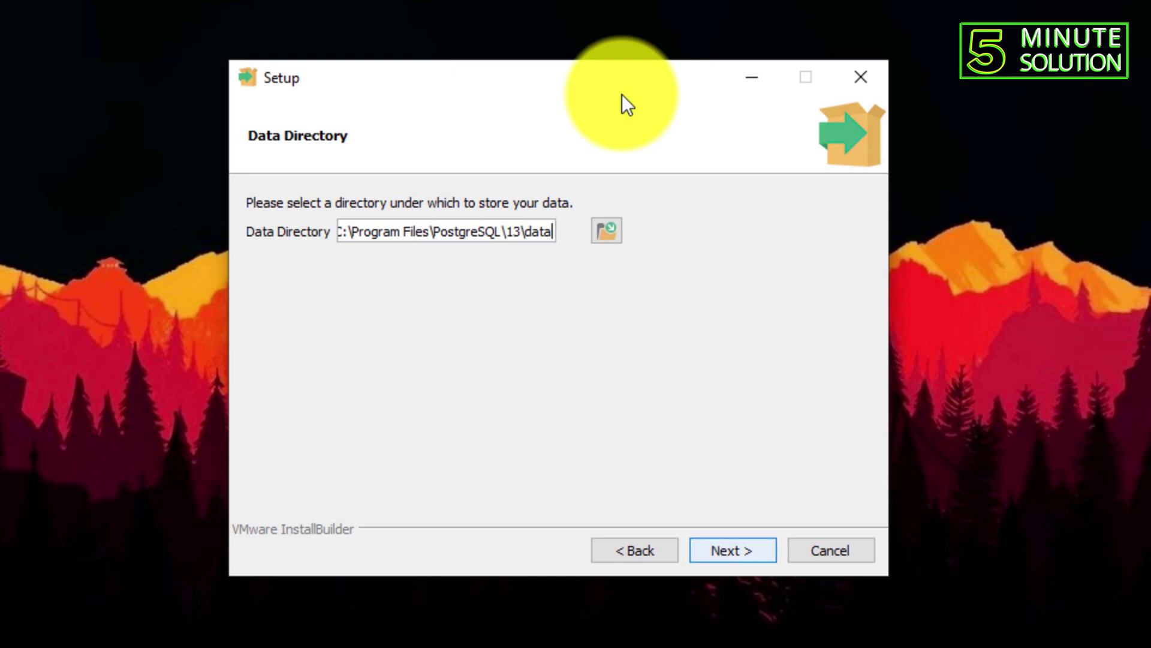
key("Return")
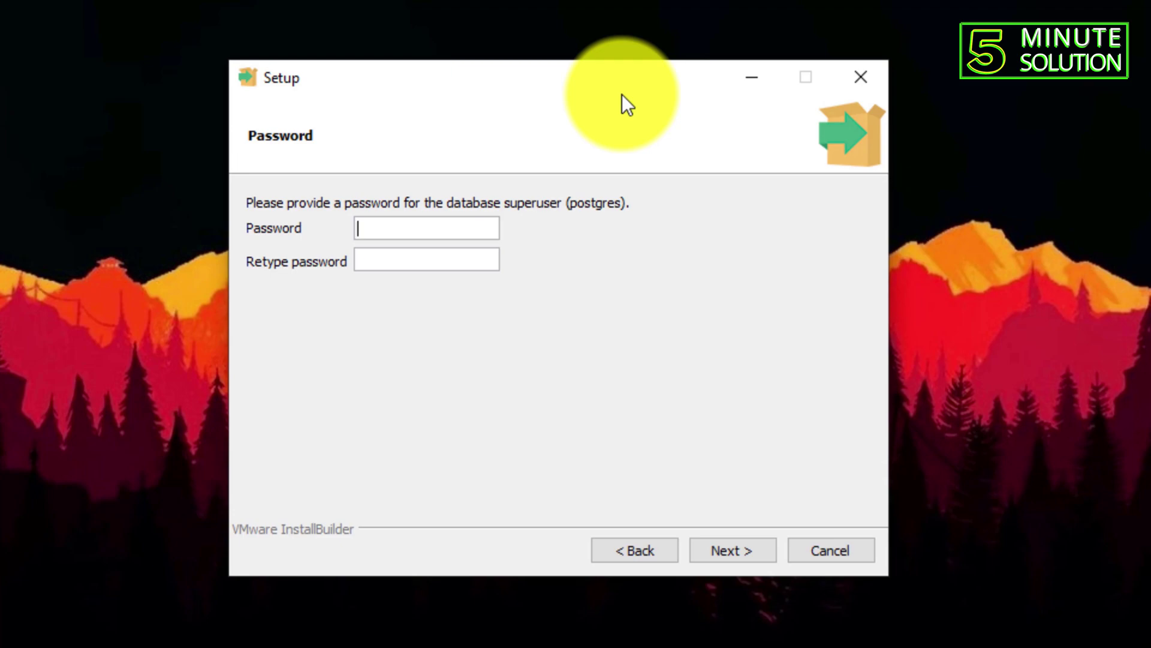
- Enter the postgres superuser password and continue to the port settings
key("Tab")
key("Return")
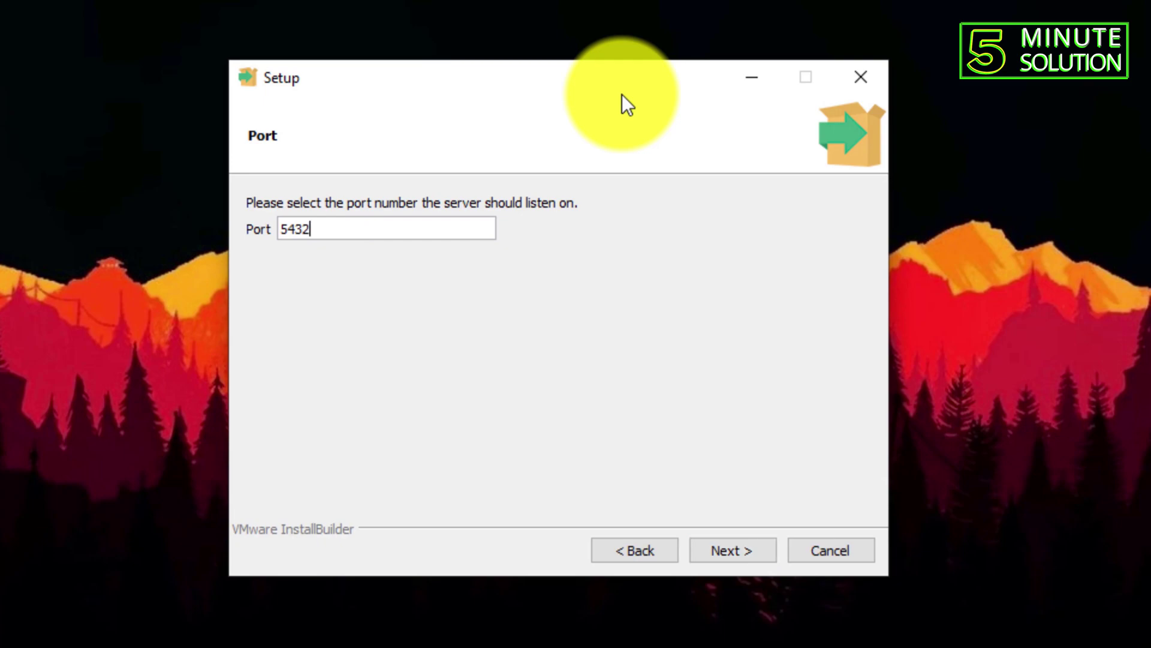
- Keep port 5432 and the default locale, and accept the installation summary
key("ctrl+a")
key("Tab")
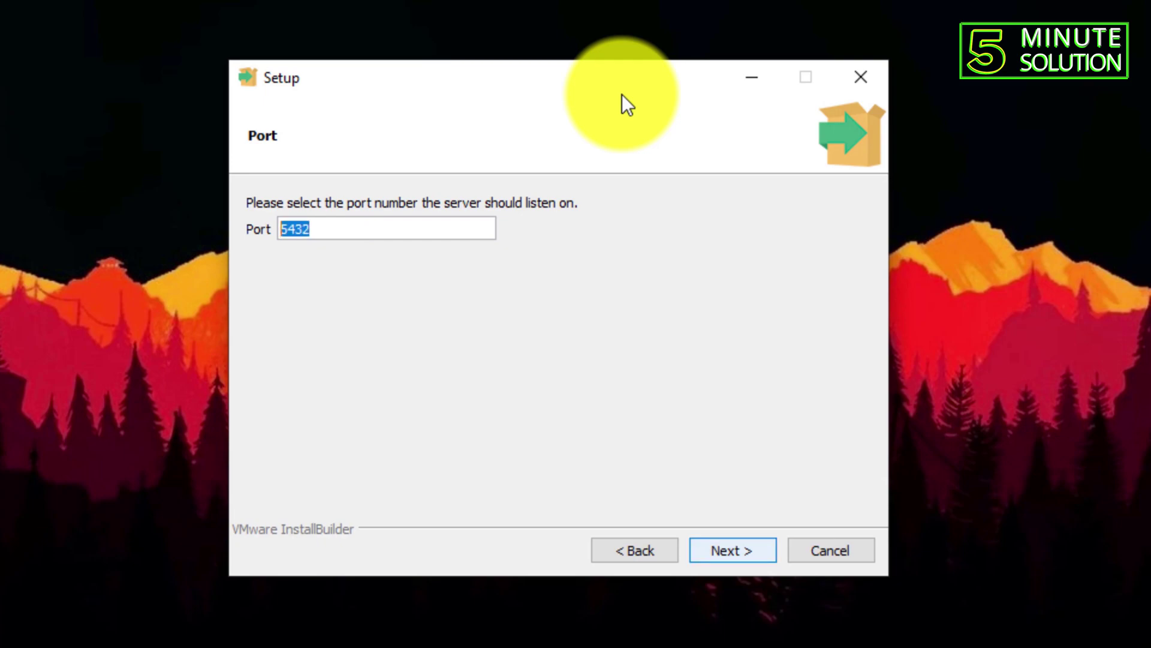
key("Return")
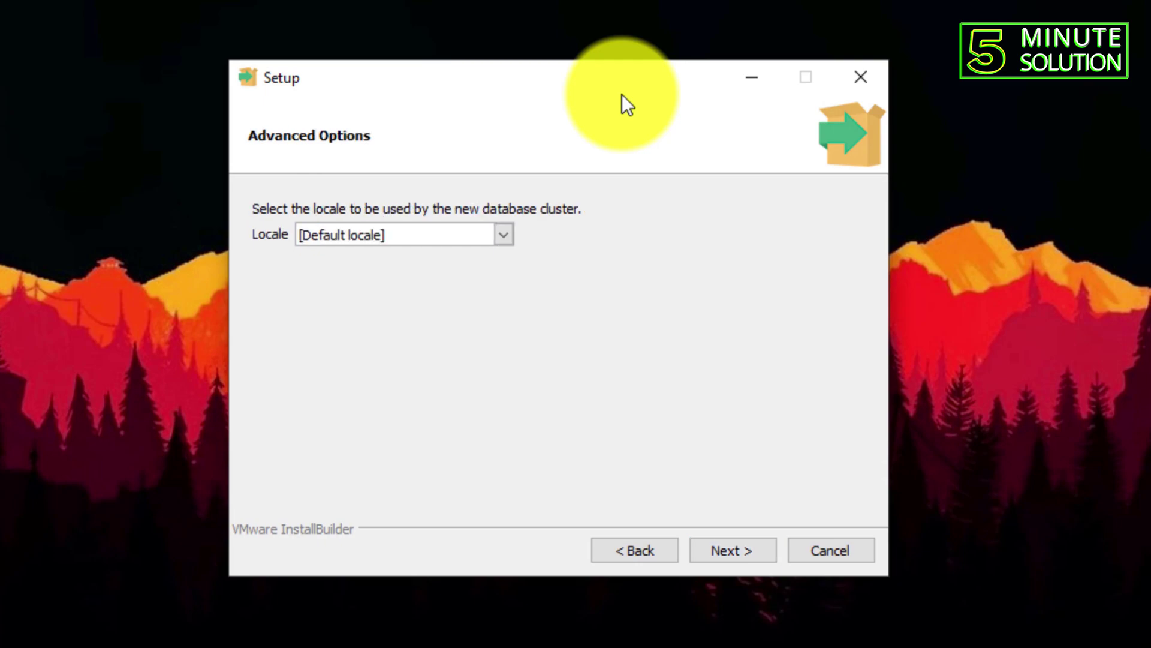
key("Return")
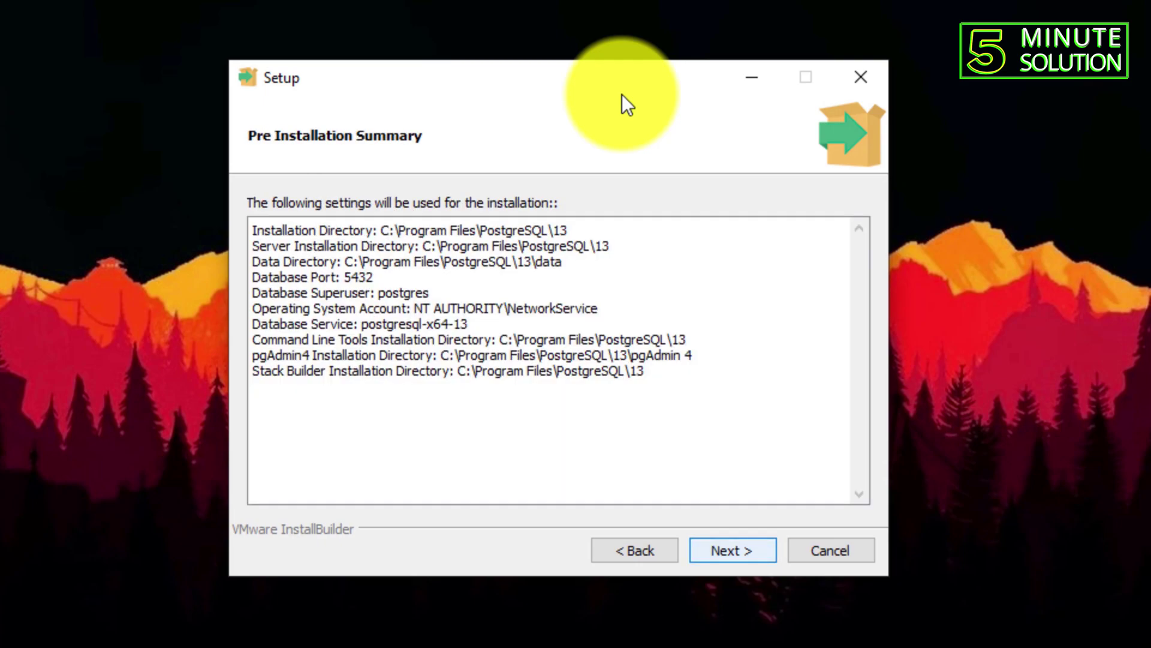
key("Return")
key("Return")
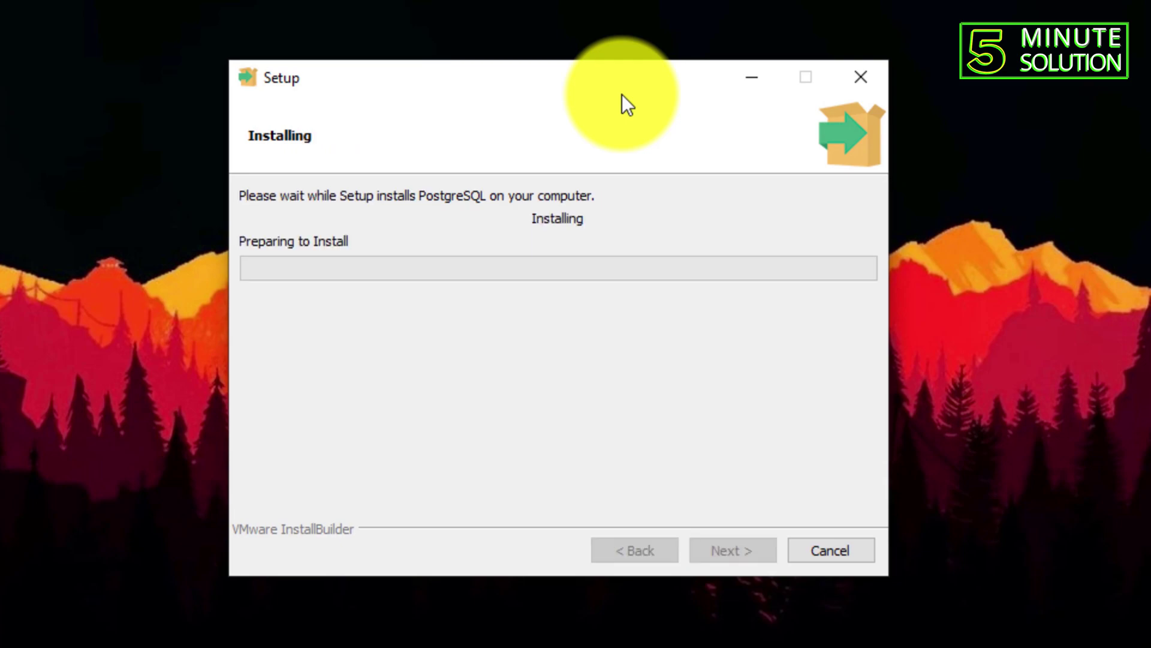
- Start installing PostgreSQL, wait for completion, and nudge the Setup window left
left_click(621, 95)
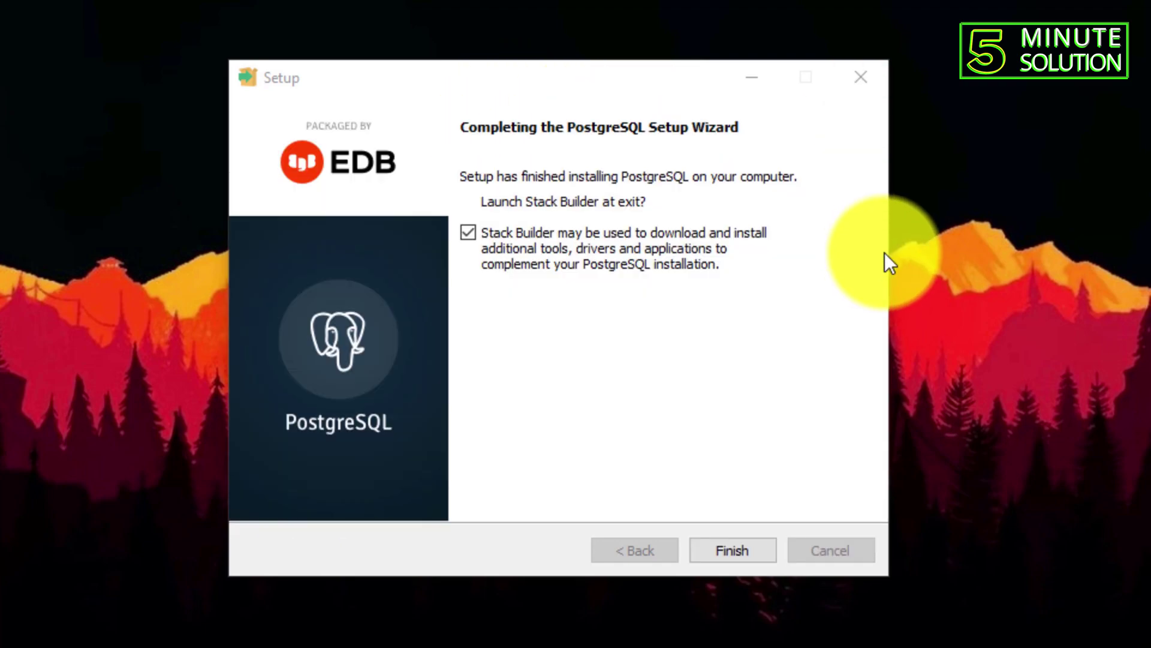
left_click_drag(578, 72, 519, 68)
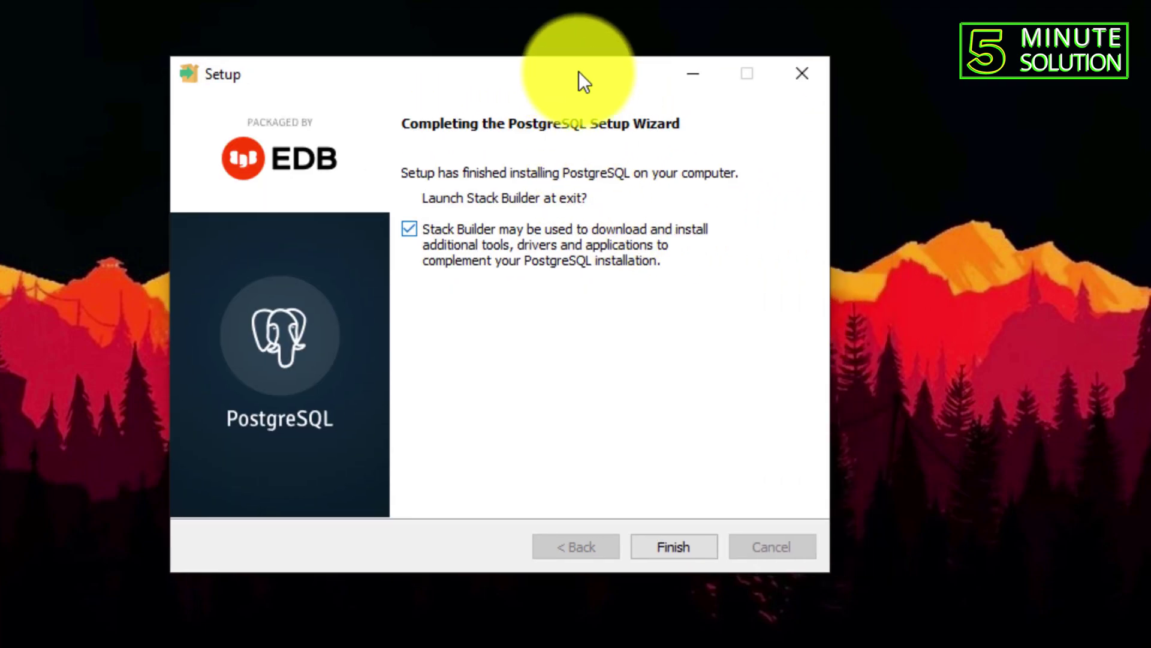
- Finish setup and select PostgreSQL 13 (x64) on port 5432 in Stack Builder
key("Return")
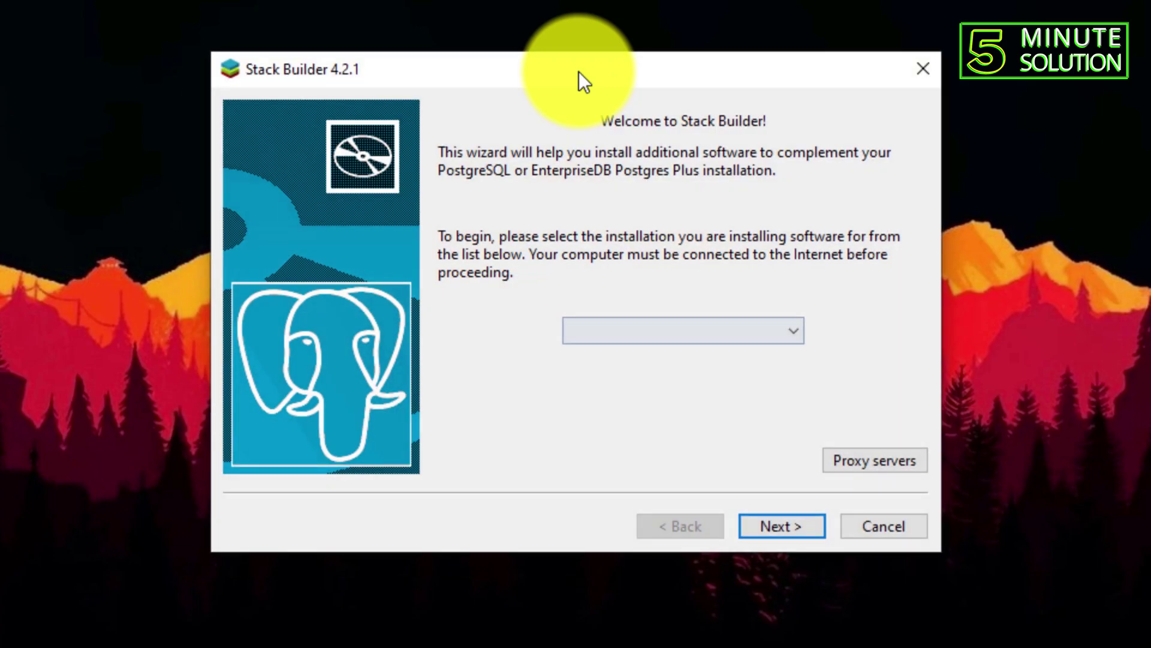
key("alt+Down")
key("Down")
key("Down")
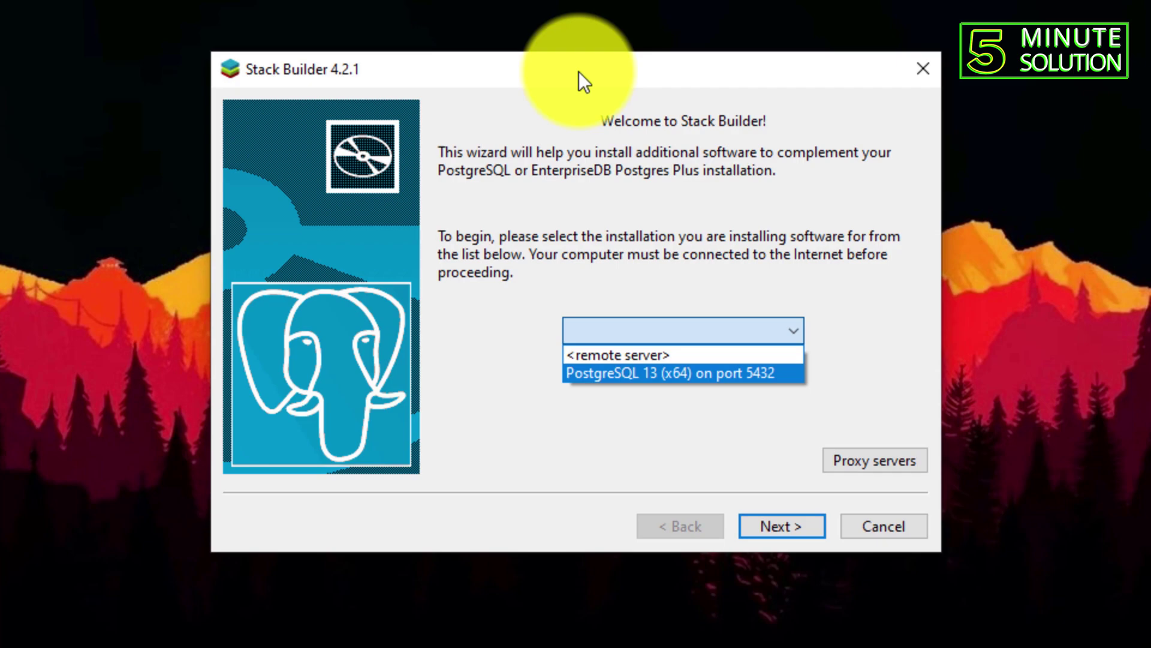
key("Return")
key("Return")
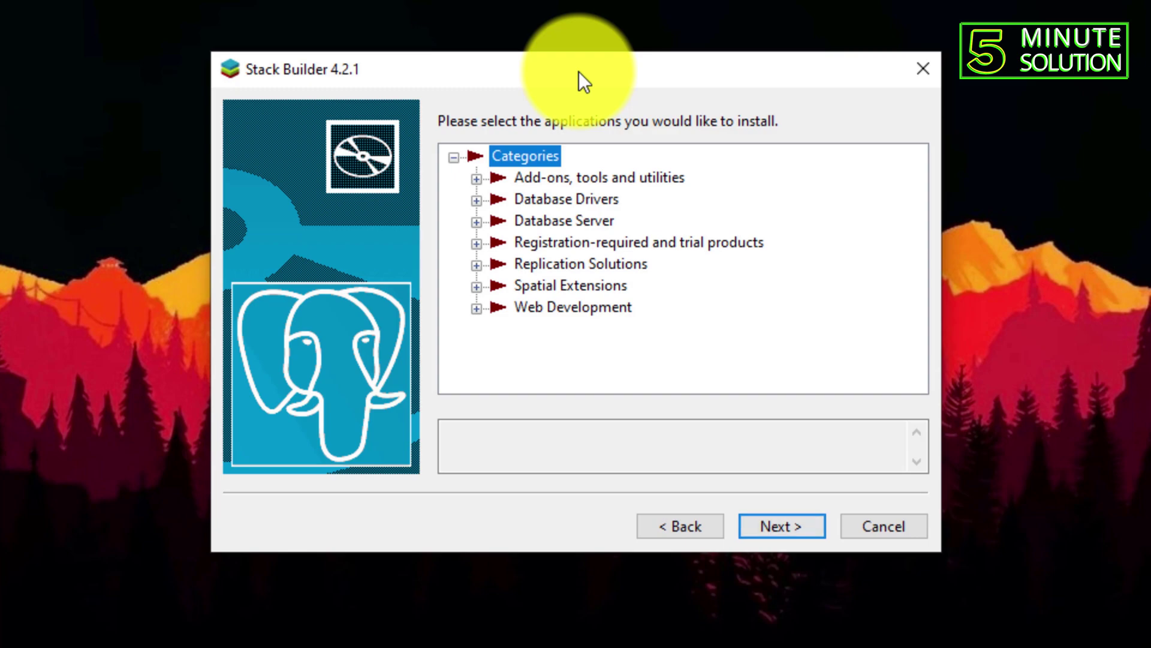
- Dismiss the no-package error and cancel Stack Builder without installing anything
key("Return")
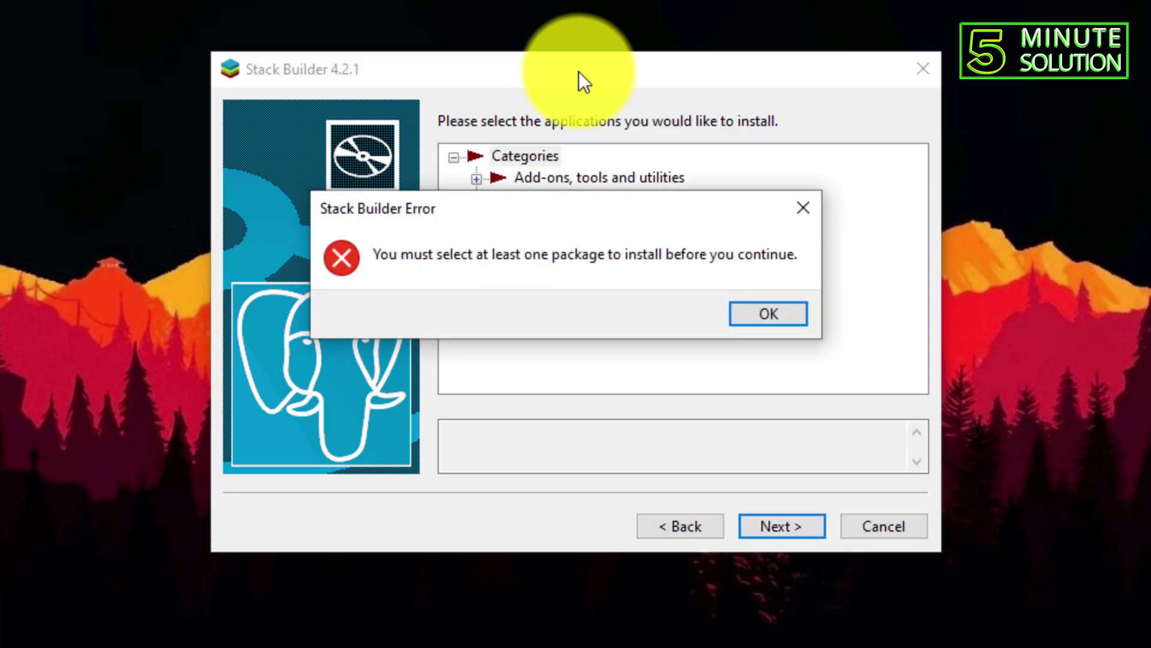
key("Return")
key("Tab")
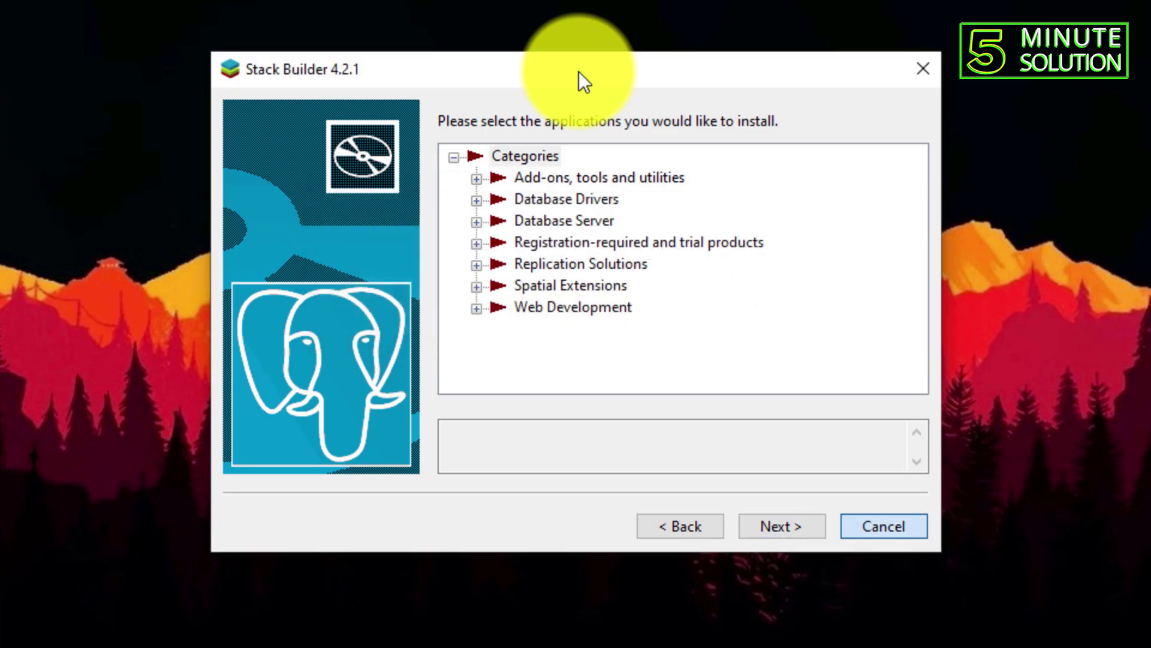
key("Return")
key("Return")
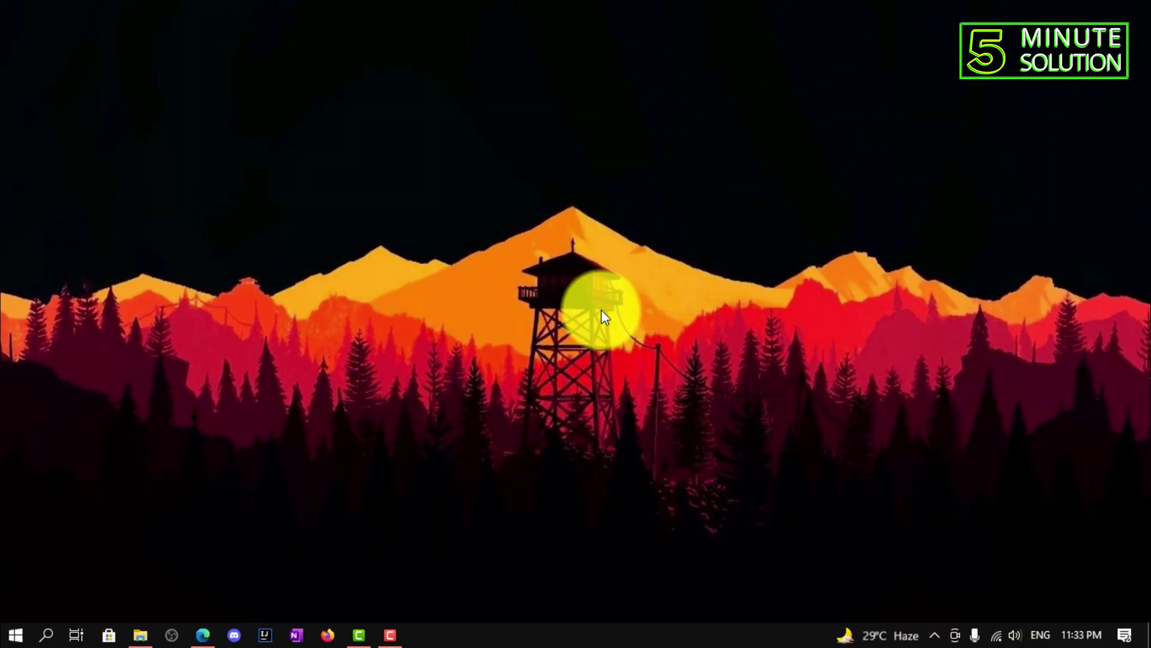
- Start pgAdmin 4 from the PostgreSQL 13 folder in the Start menu app list
left_click(15, 635)
scroll(94, 463, "down", 15)
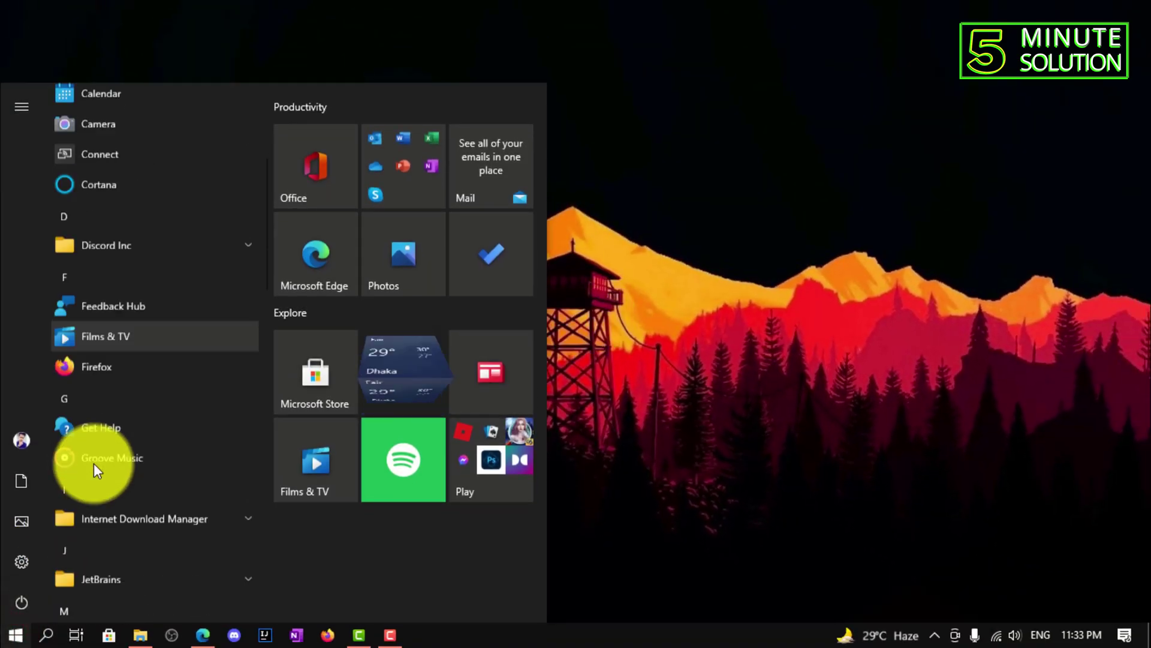
scroll(134, 403, "down", 2)
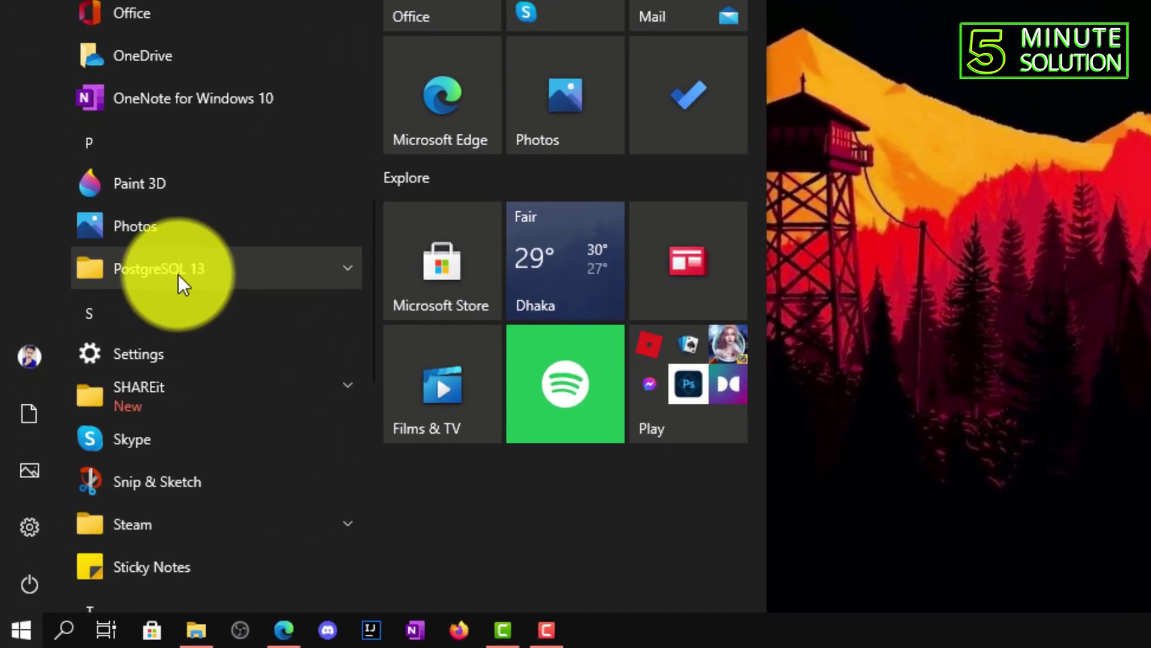
left_click(327, 268)
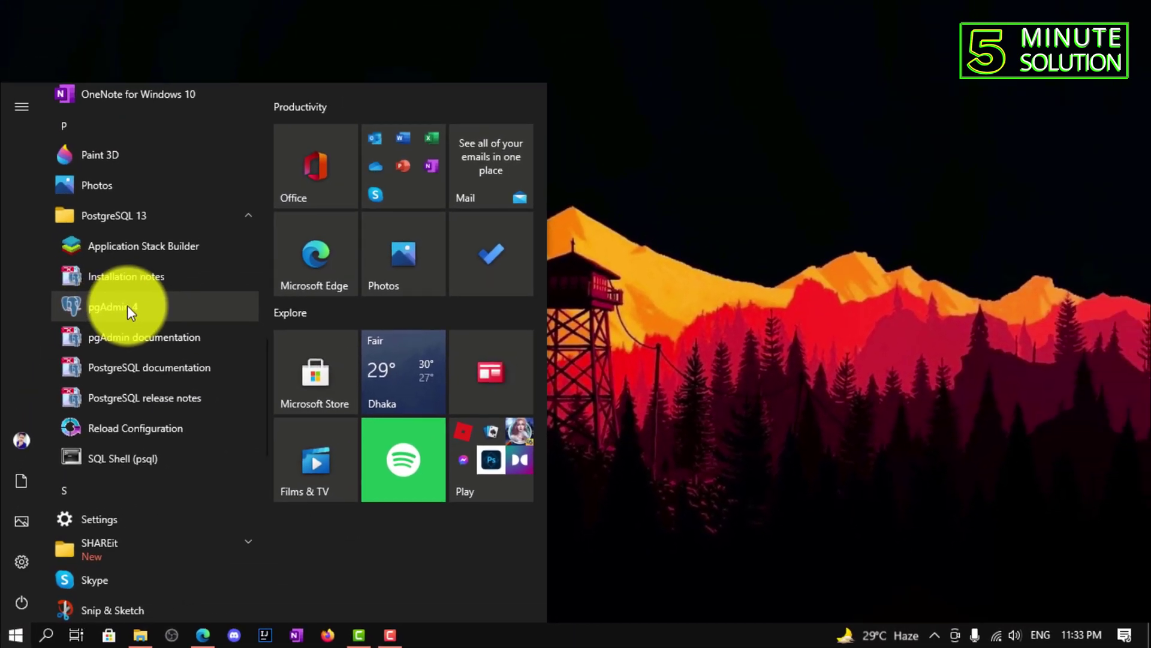
left_click(180, 162)
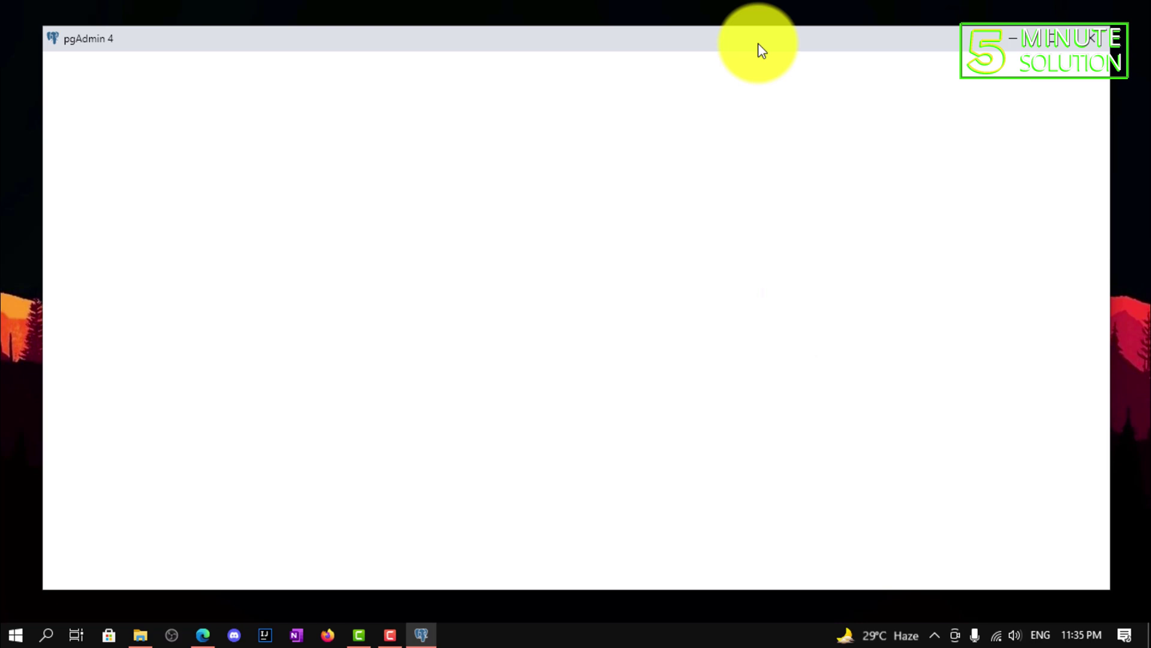
- Dismiss the stray desktop menu and save a new pgAdmin master password
right_click(649, 6)
left_click(689, 46)
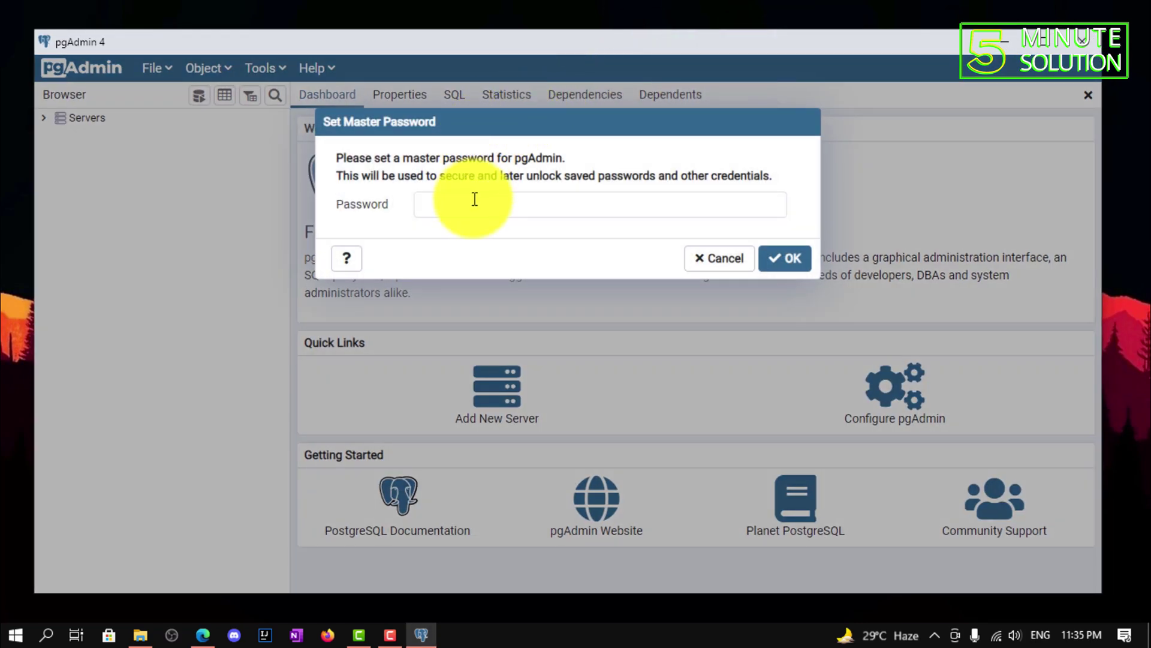
left_click(472, 201)
left_click(442, 204)
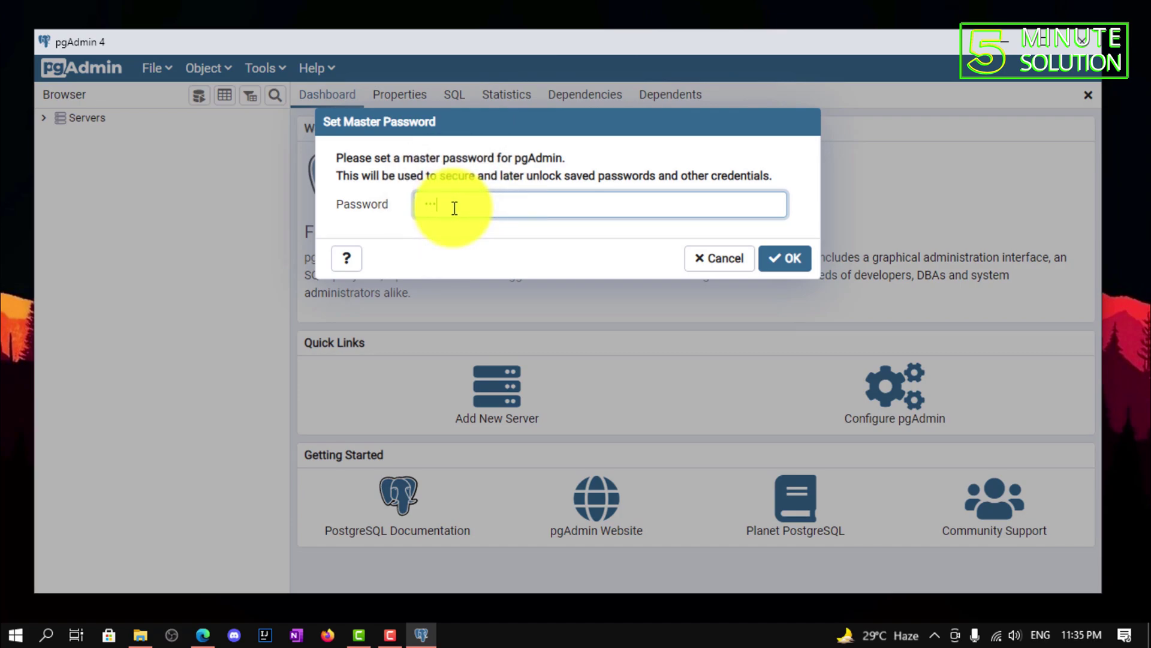
left_click(785, 257)
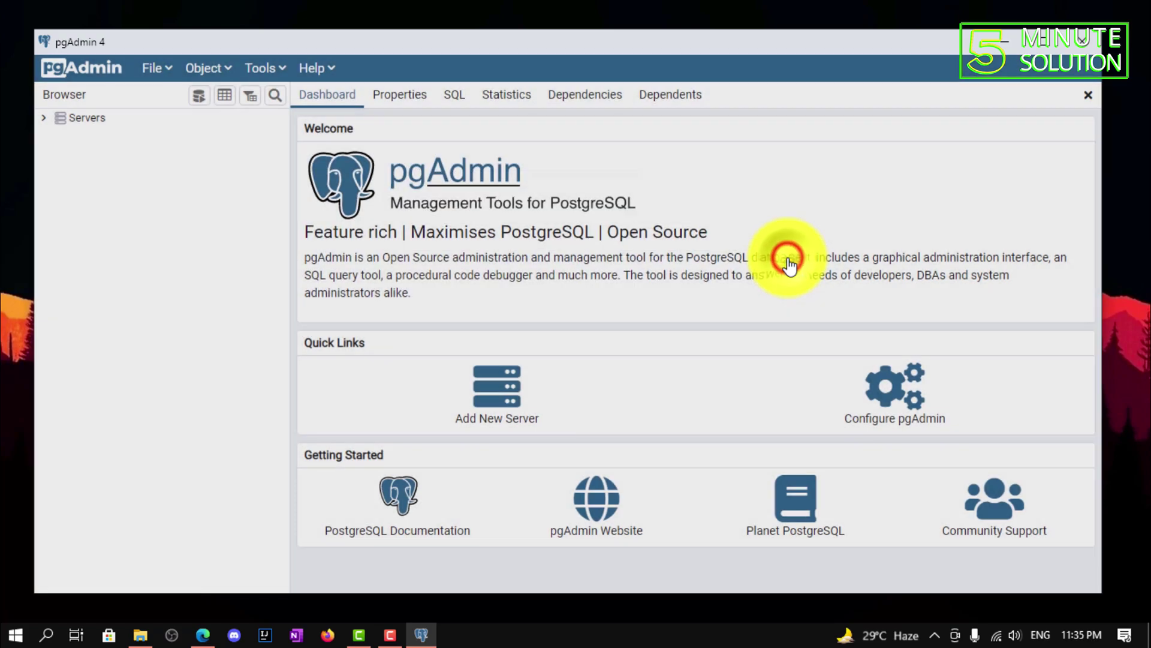
- Expand Servers and connect to PostgreSQL 13 with the postgres password, declining the browser's save-password offer
left_click(43, 117)
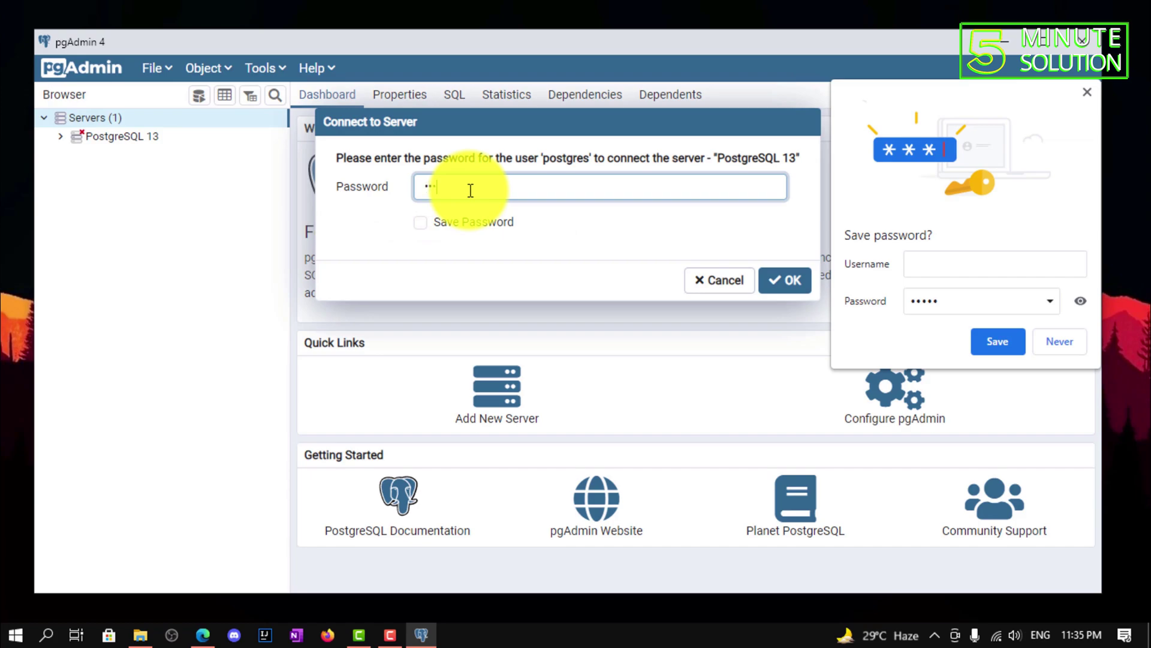
left_click(798, 286)
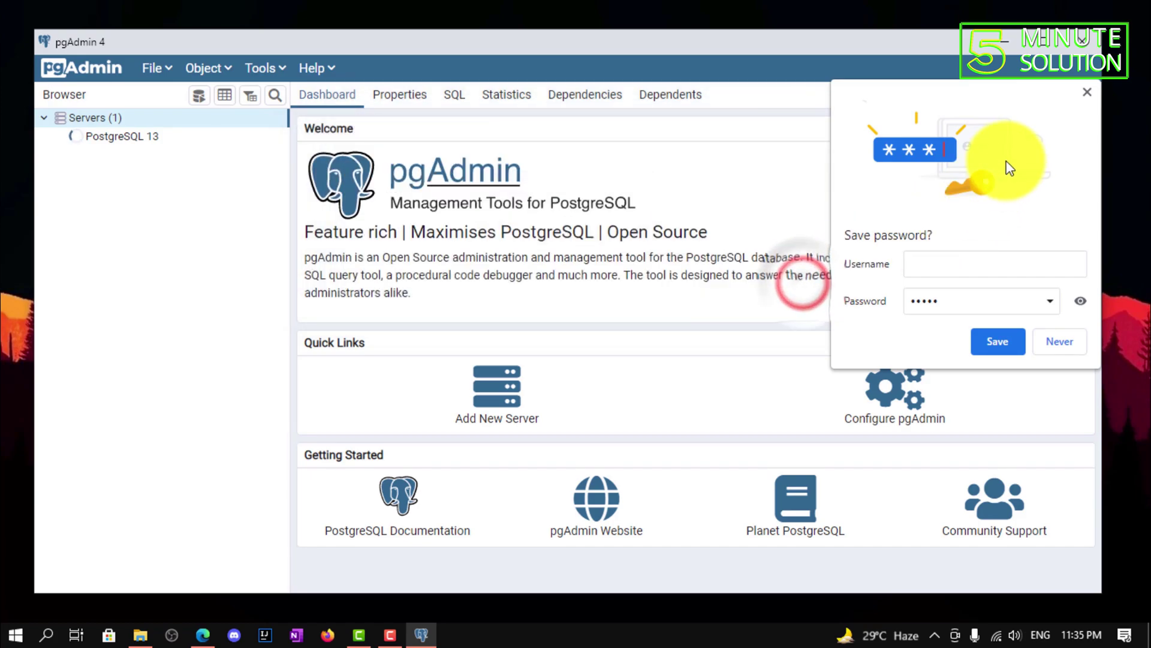
left_click(1087, 92)
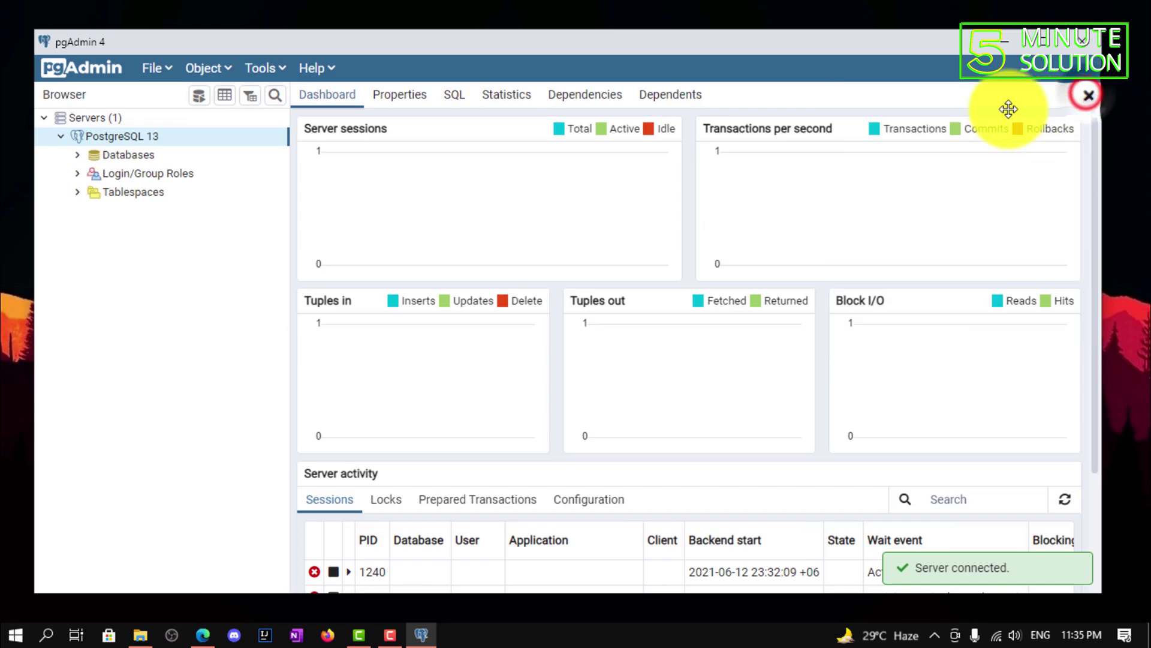
left_click_drag(512, 48, 500, 42)
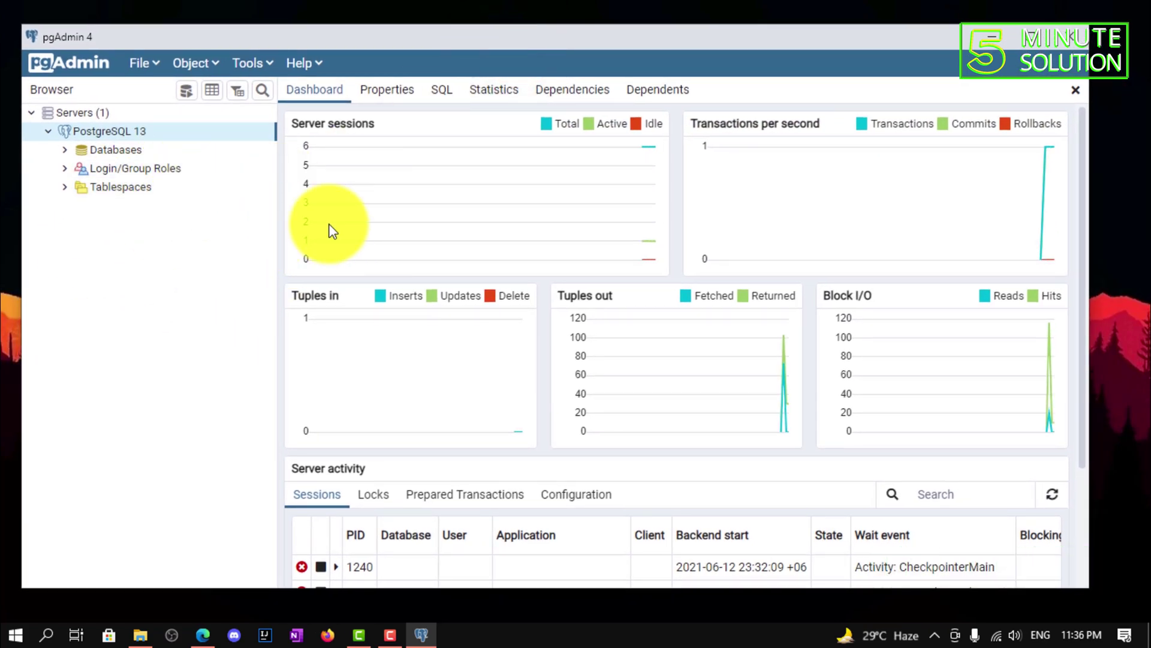